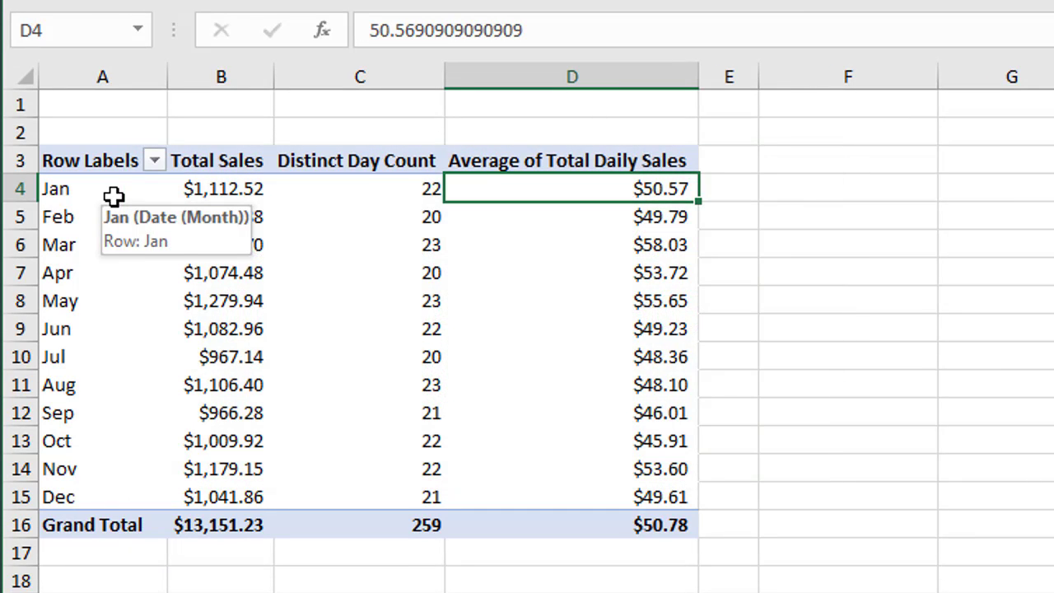
On the Data sheet, examine the transaction rows, selecting the date cells for 1/2/2017 and those for 1/3/2017.
click(576, 189)
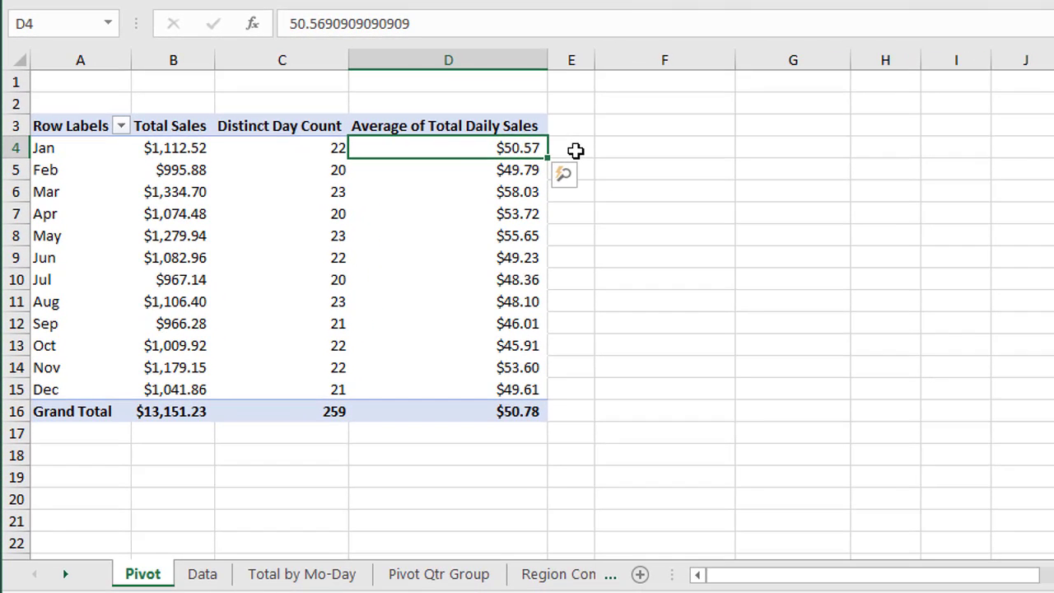
click(205, 579)
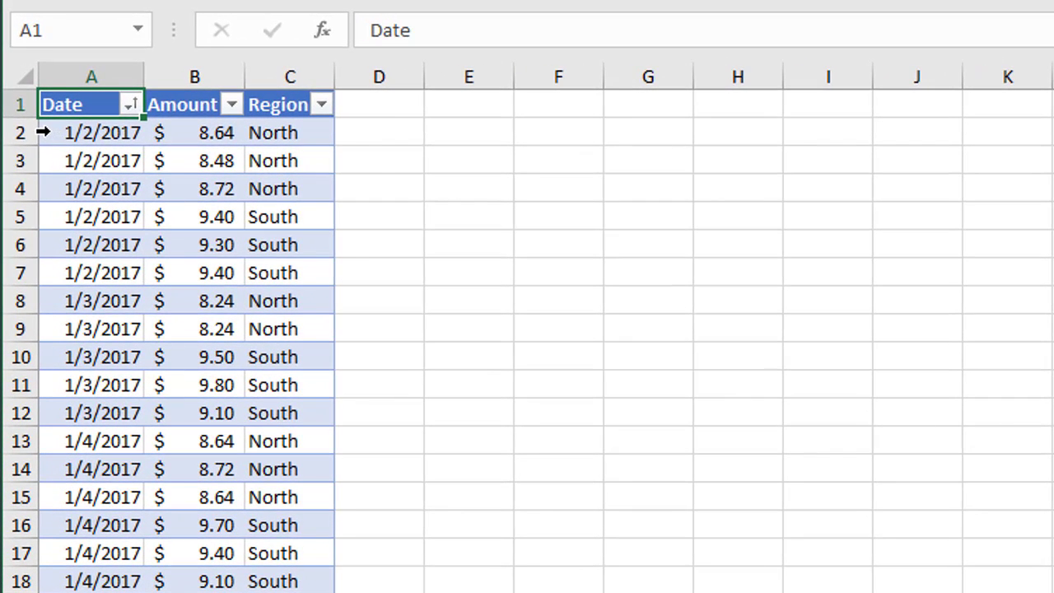
click(43, 131)
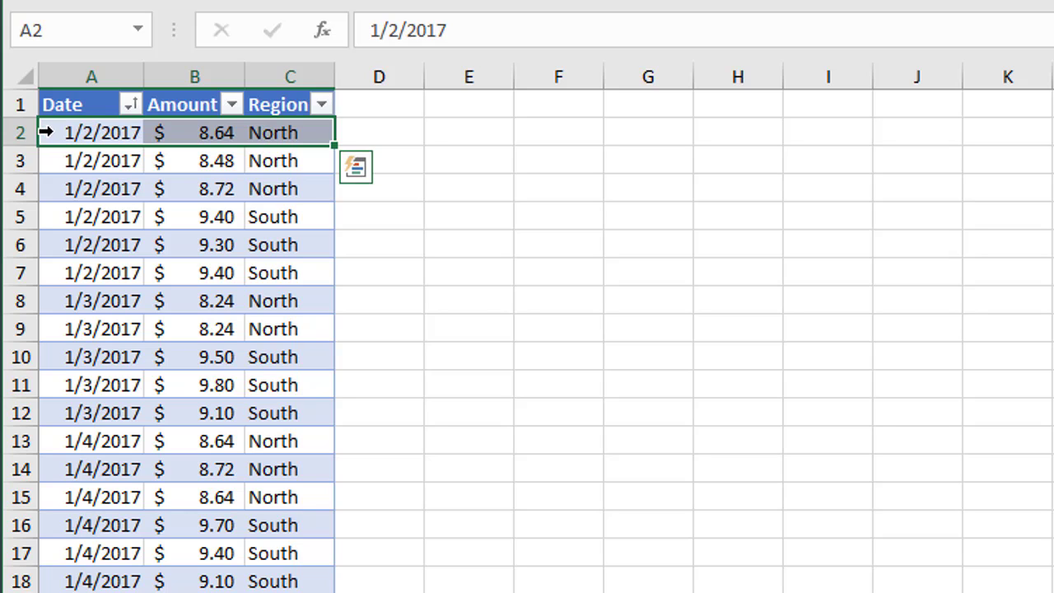
drag(81, 133, 49, 265)
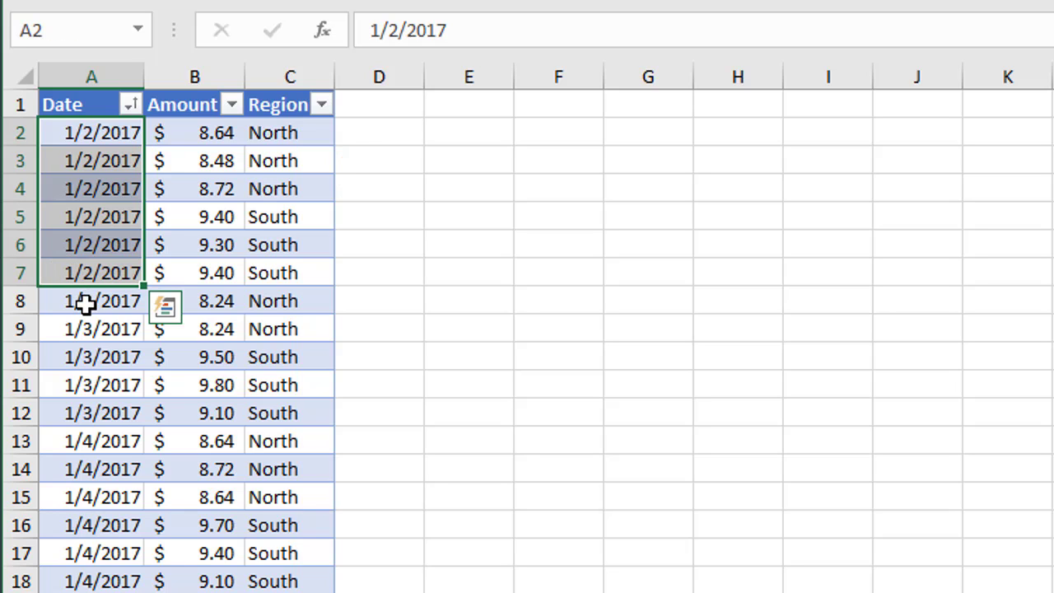
drag(82, 303, 96, 413)
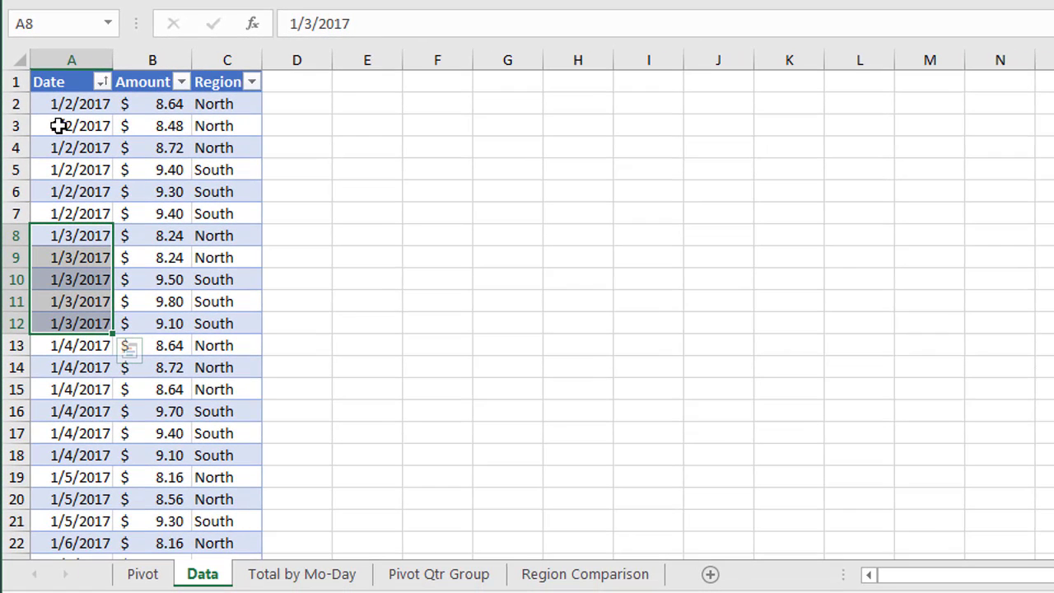
On the Total by Mo-Day sheet, select January's daily sales totals to read their average.
click(280, 572)
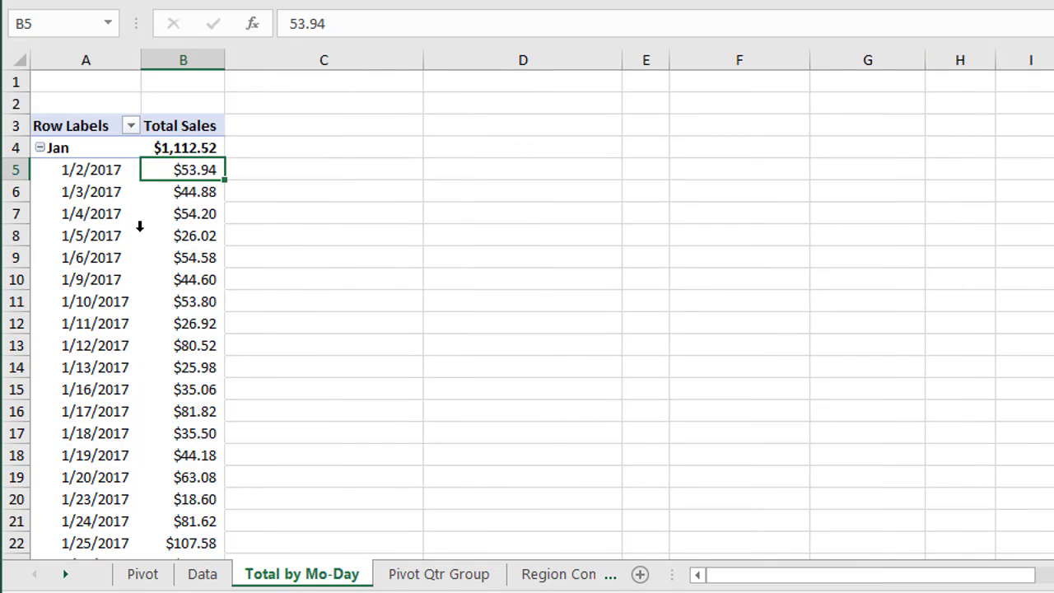
mouse_move(158, 170)
drag(158, 169, 158, 461)
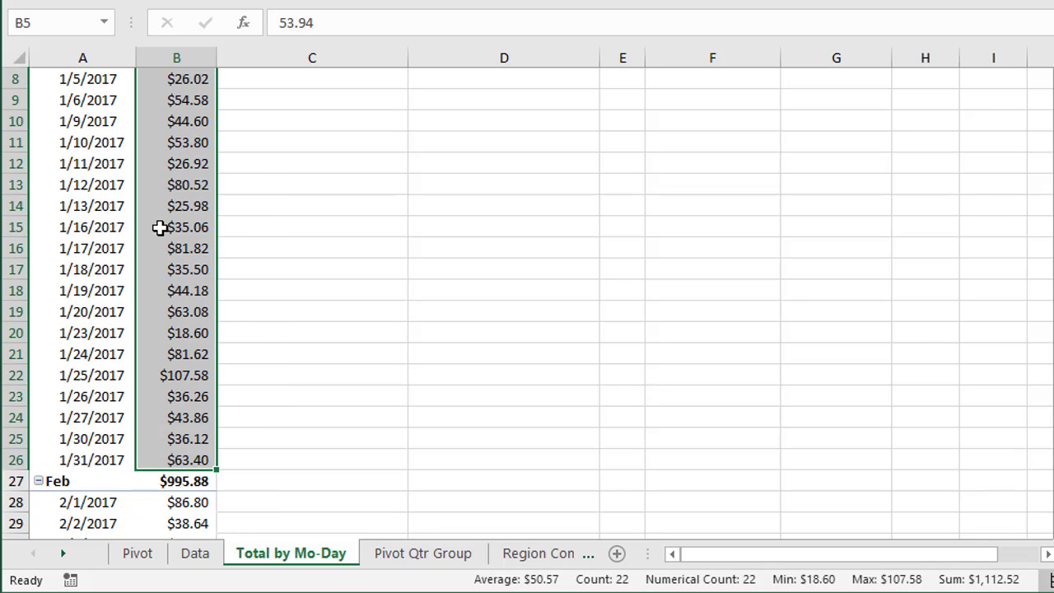
scroll(160, 225, up, 3)
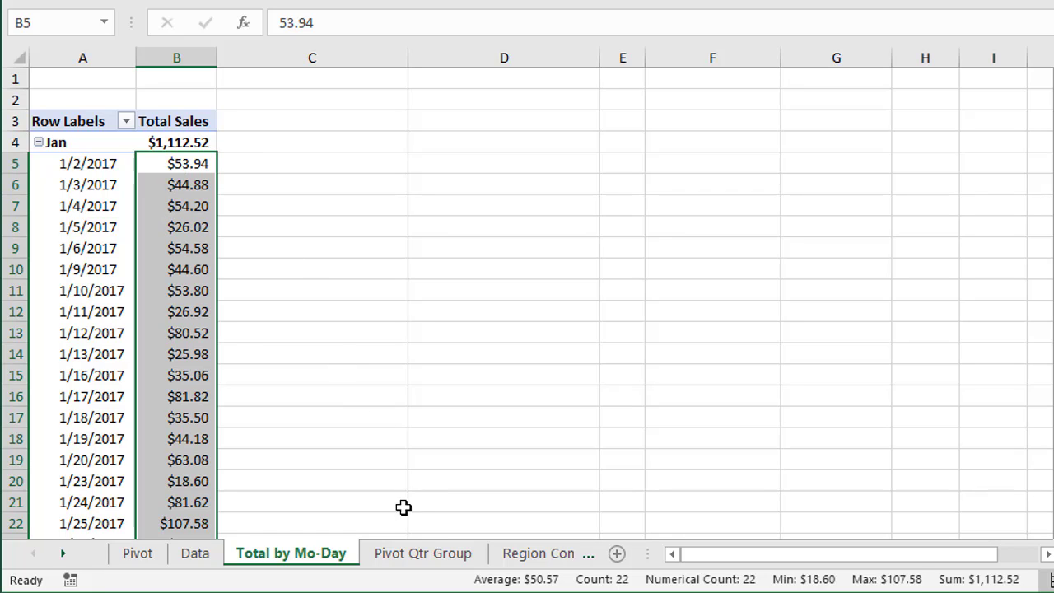
Review the quarterly averages on the Pivot Qtr Group sheet and the regional averages and chart on the Region Comparison sheet.
click(417, 554)
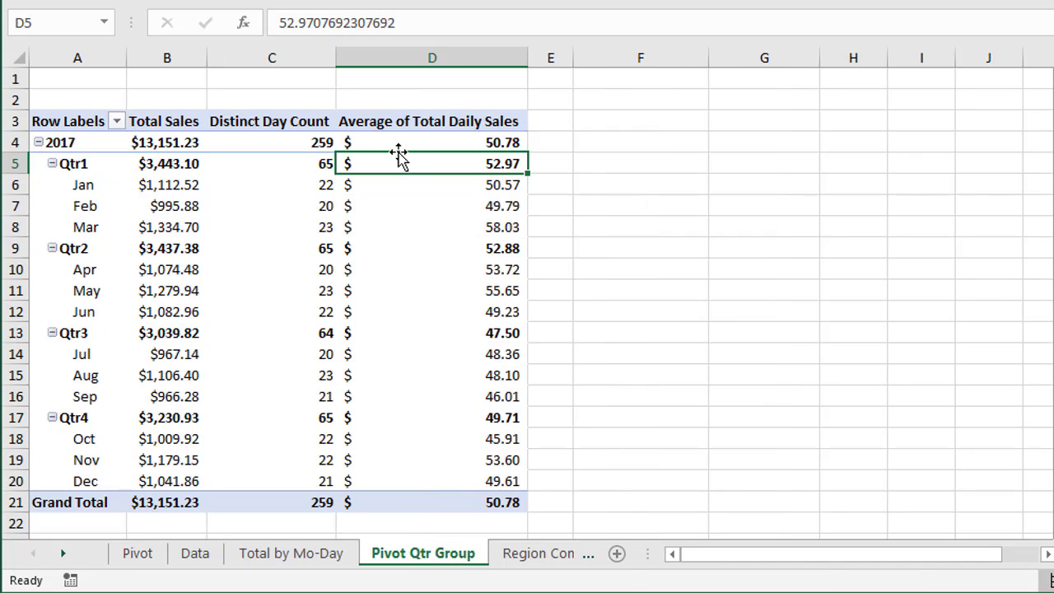
mouse_move(491, 136)
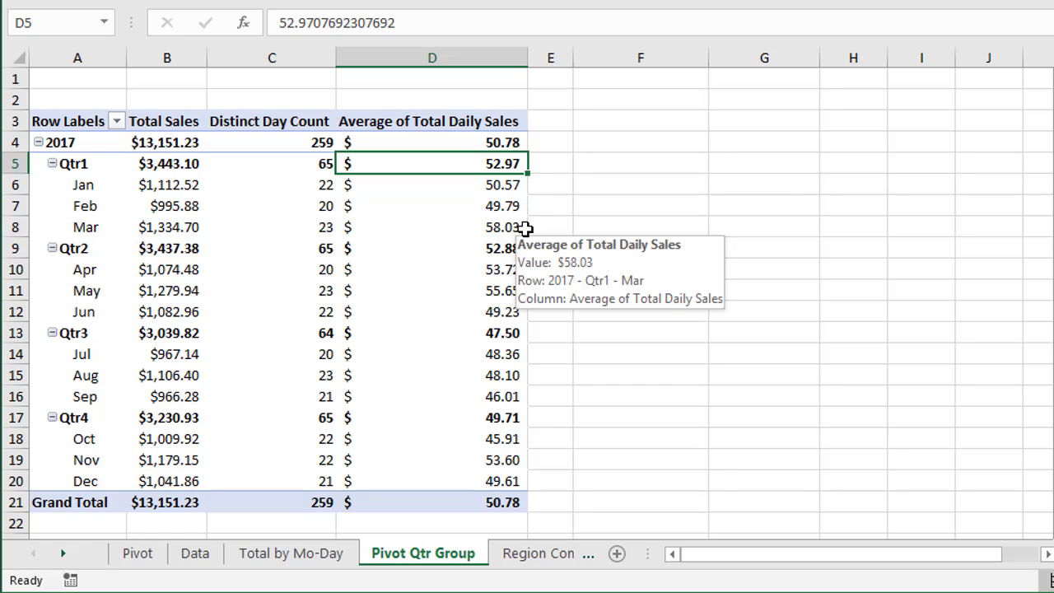
click(525, 553)
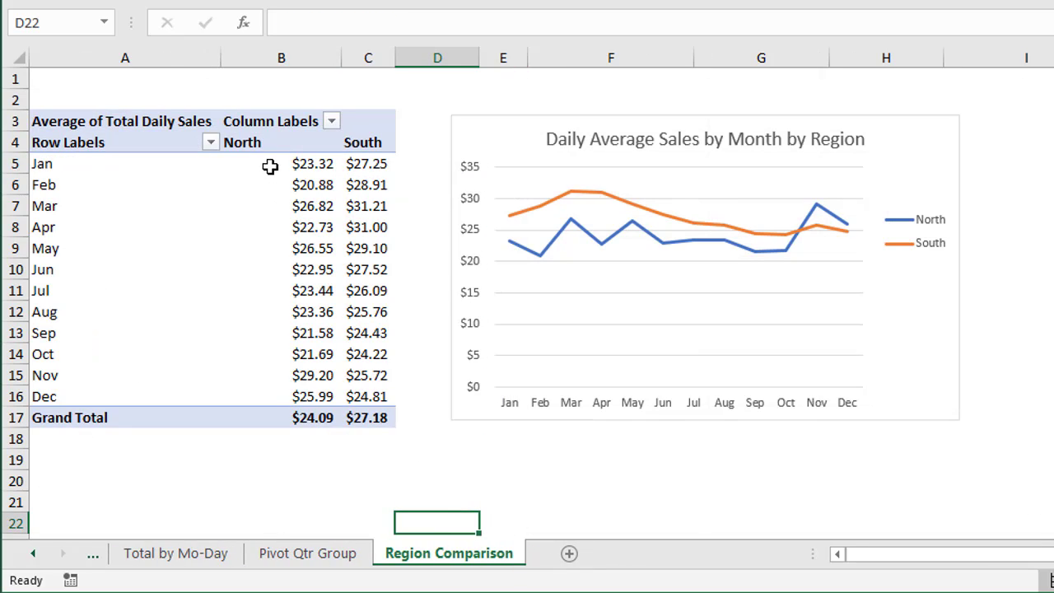
mouse_move(270, 165)
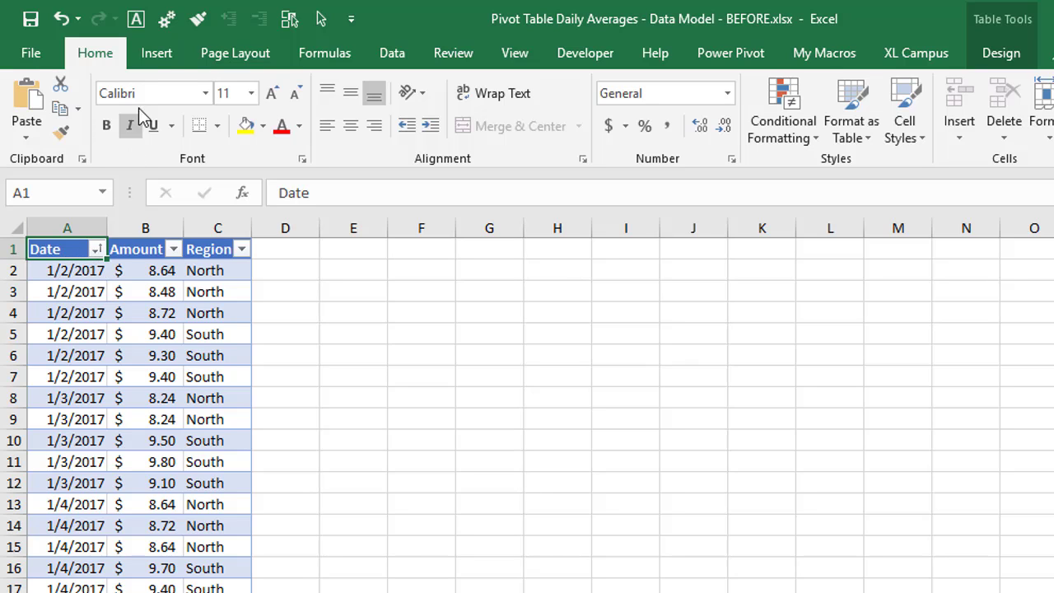
Create a PivotTable from the tblSales table on a new worksheet, adding the data to the Data Model.
click(156, 54)
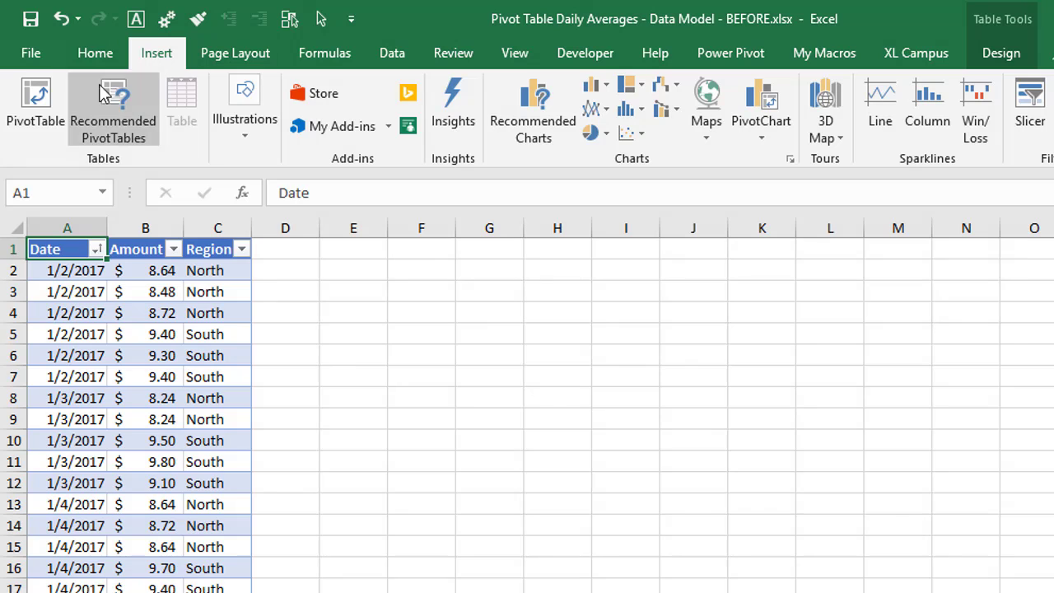
click(37, 103)
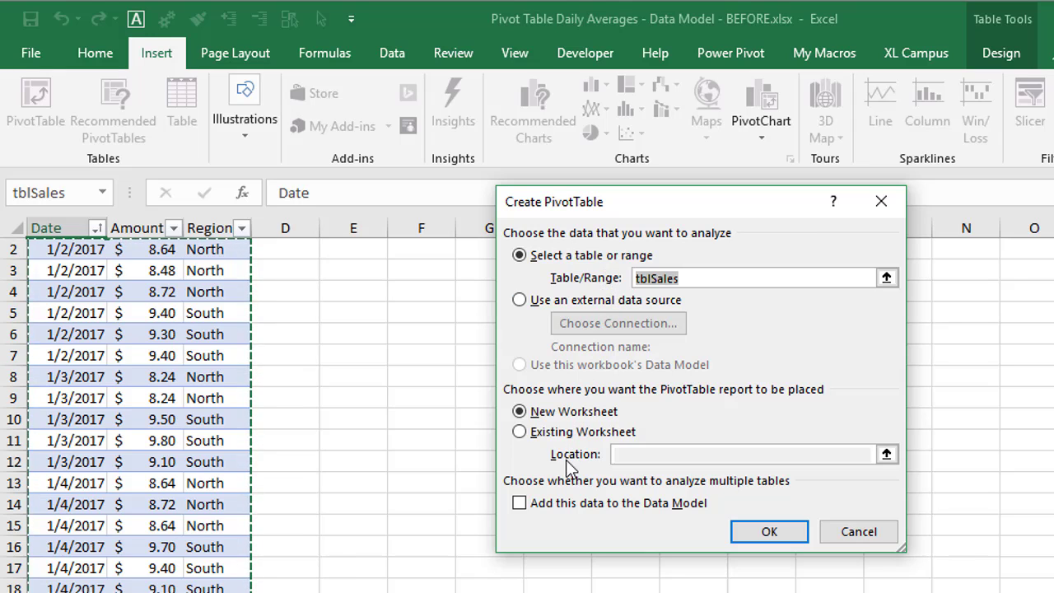
click(519, 503)
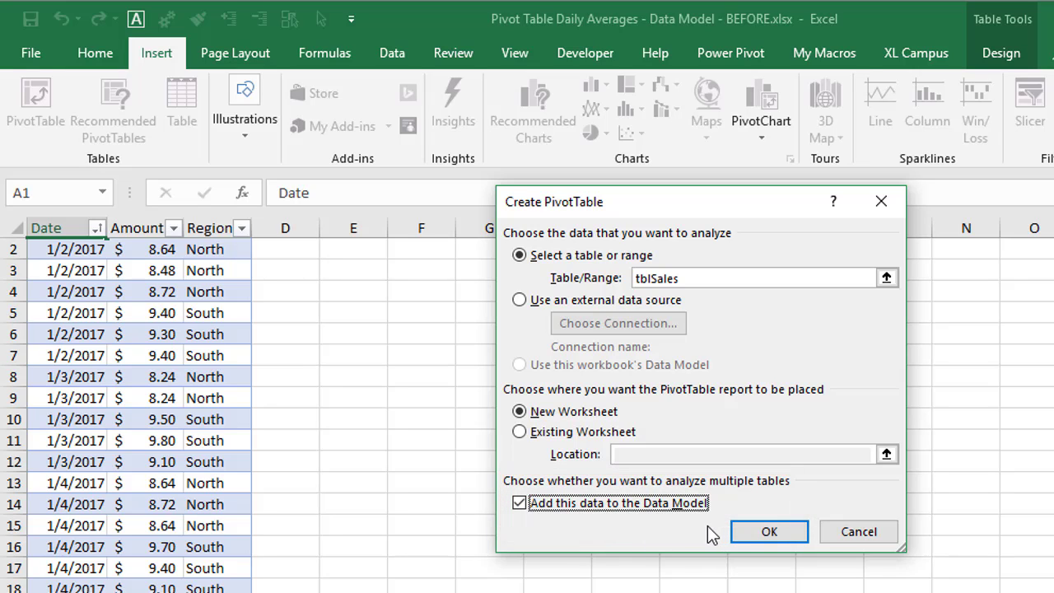
click(758, 533)
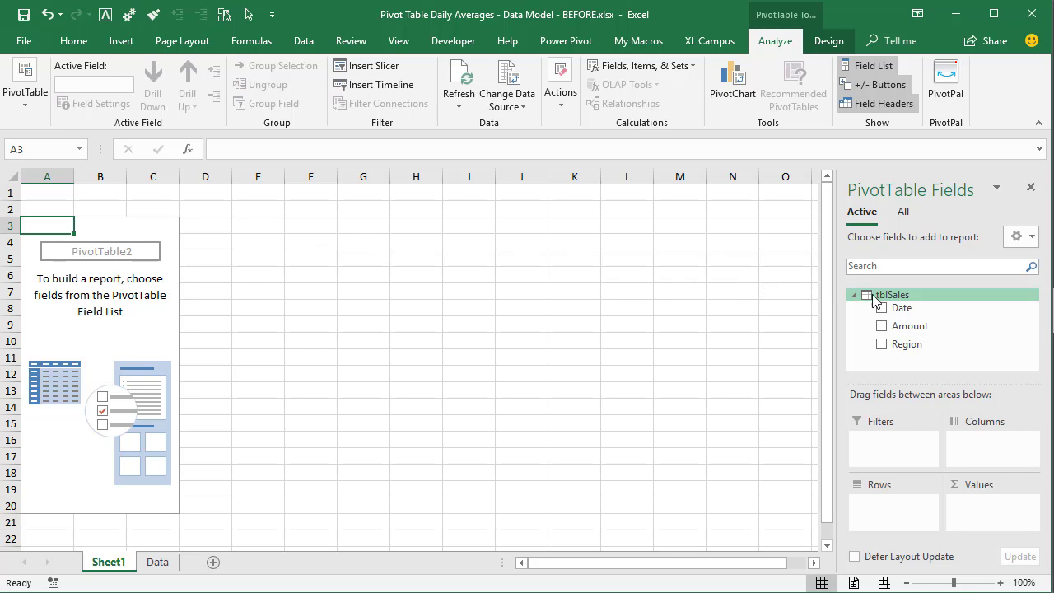
Start a new measure in the tblSales table and name it Total Sales.
mouse_move(880, 301)
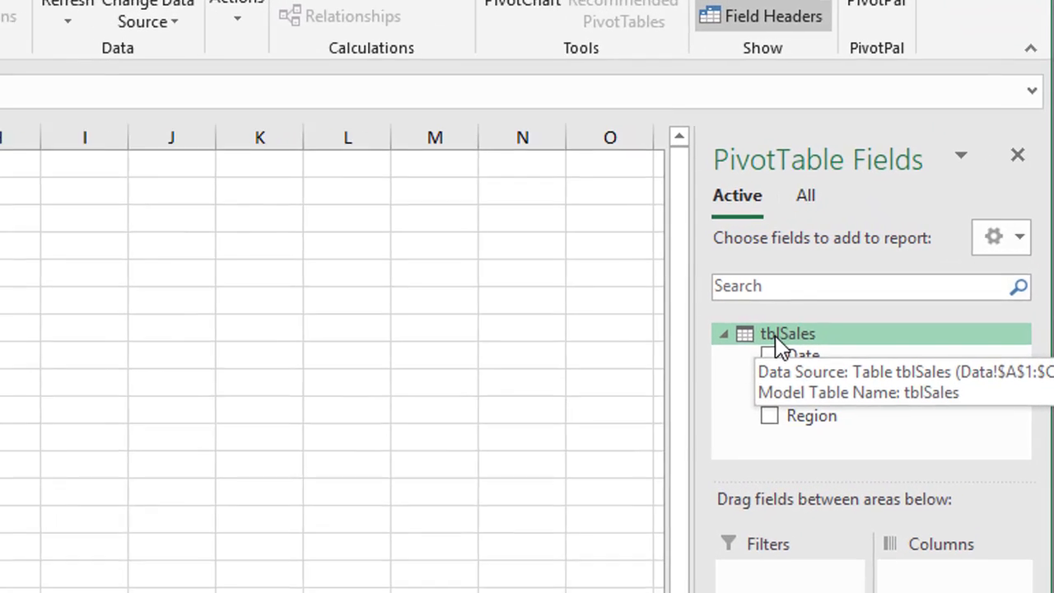
right_click(739, 345)
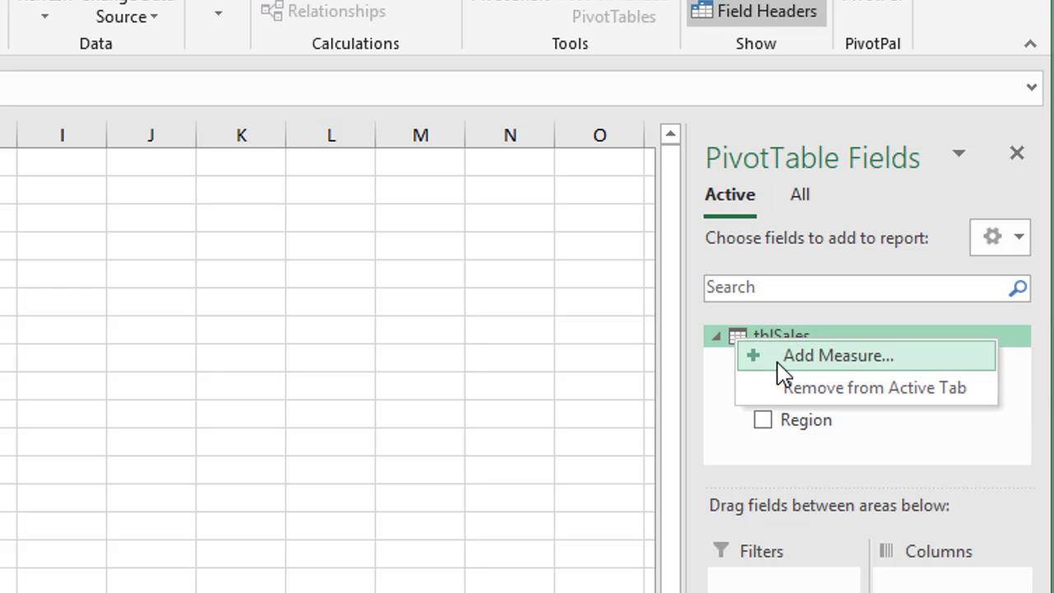
click(781, 372)
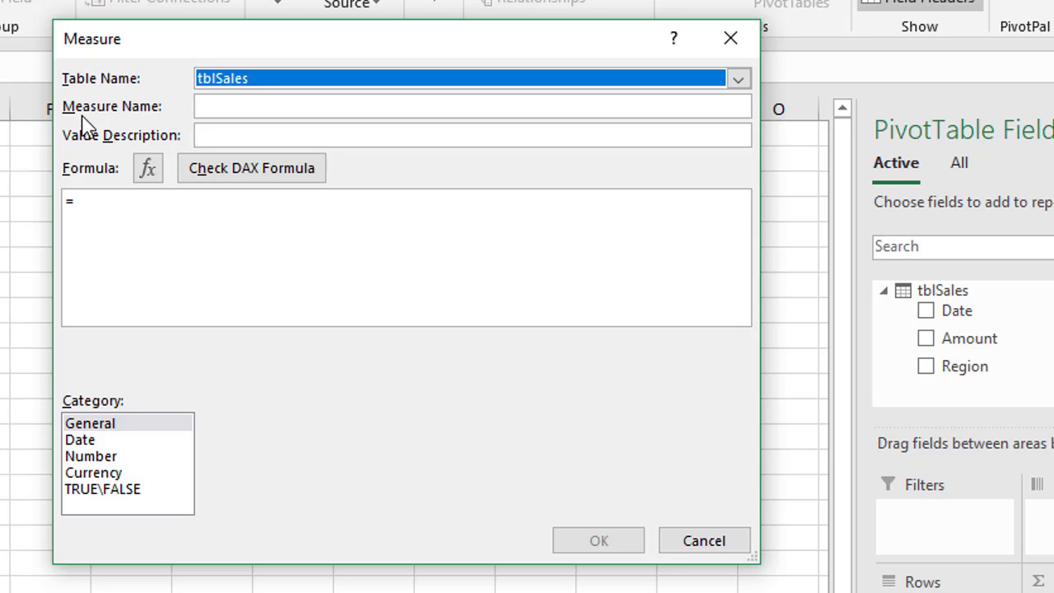
click(238, 104)
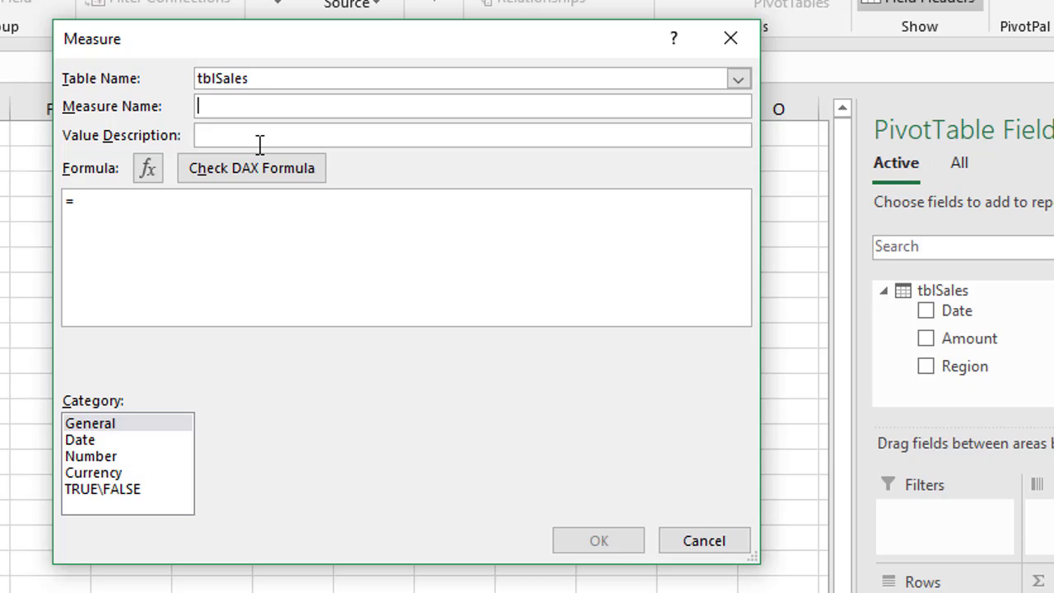
text(Total Sales)
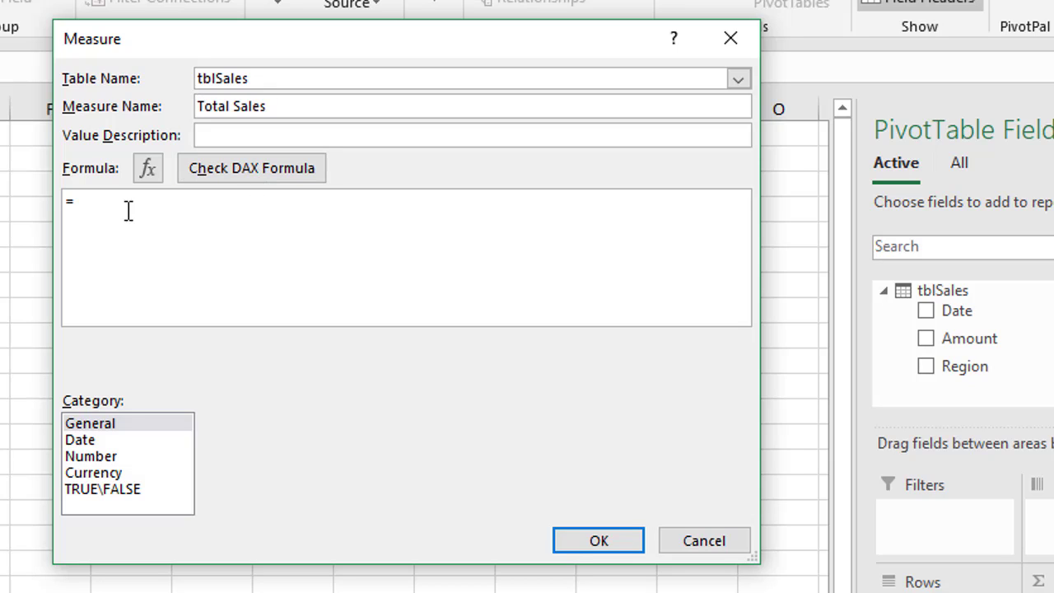
Define the measure as =sum([Amount]), save it, and place Total Sales in the PivotTable's values area.
click(94, 198)
text(sum)
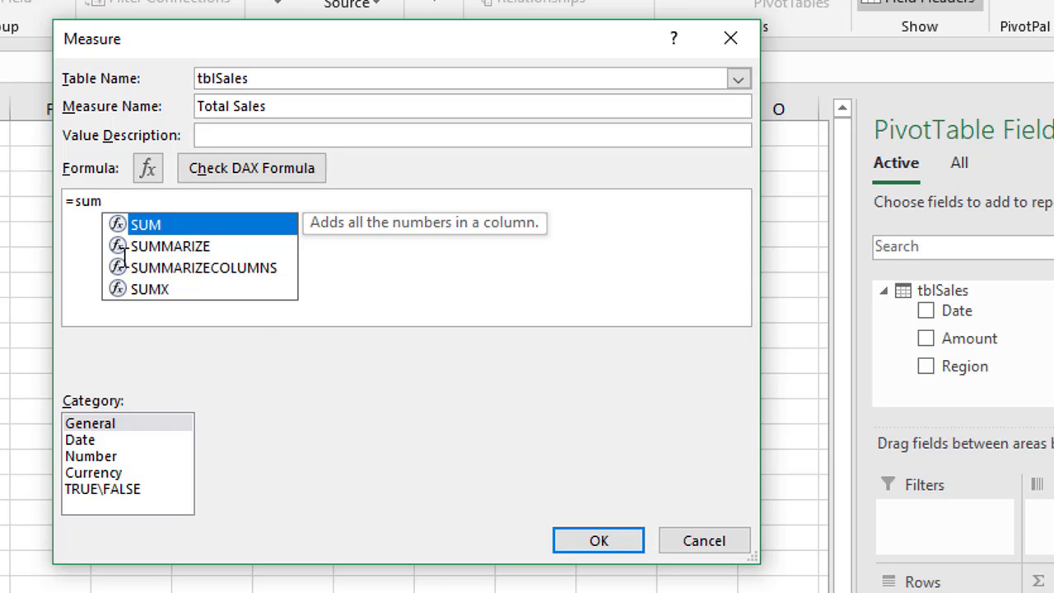
text(()
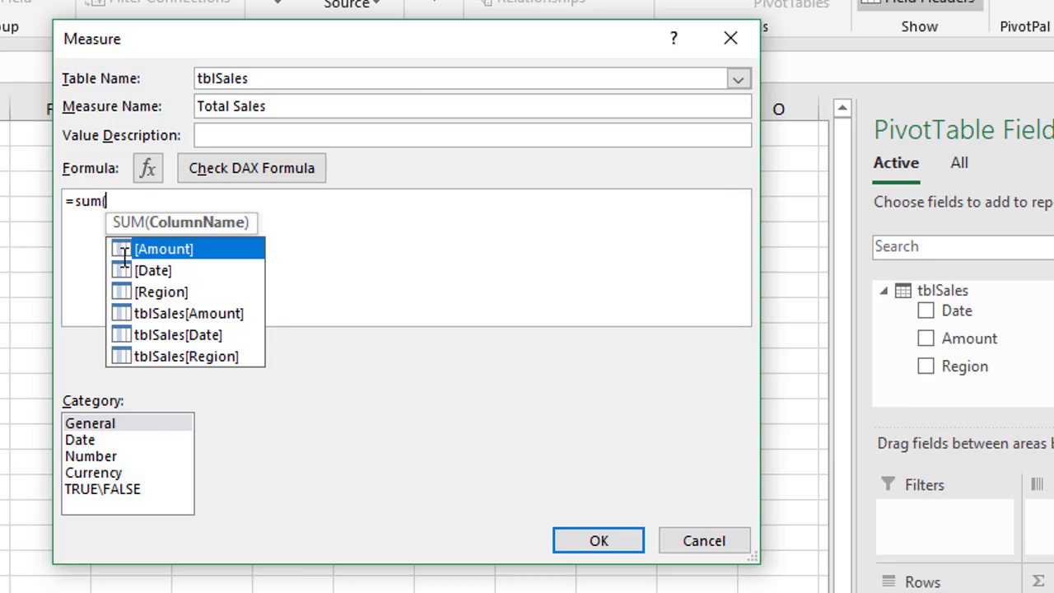
double_click(189, 250)
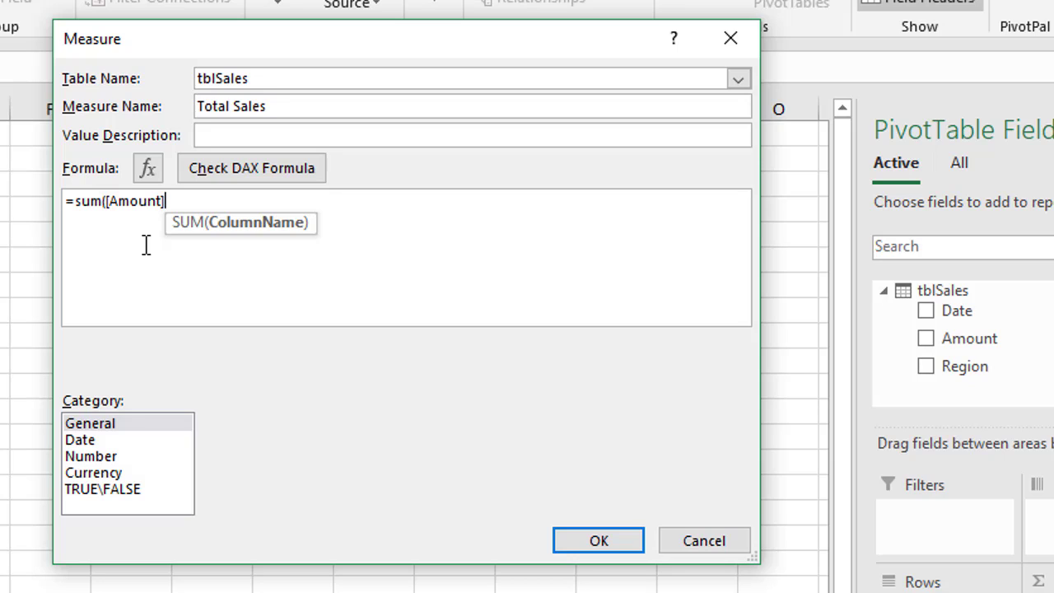
text())
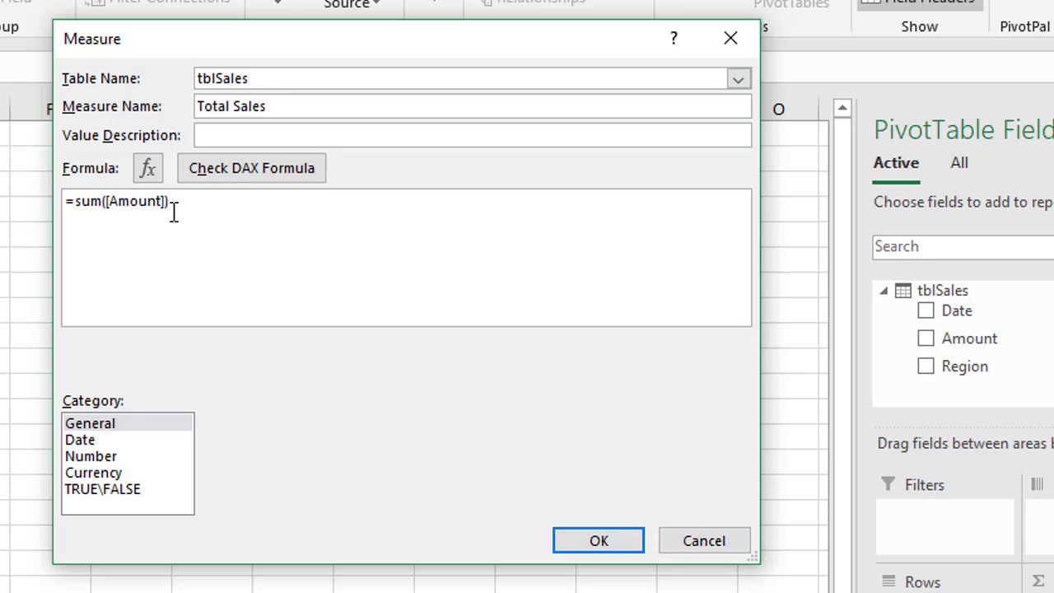
click(595, 540)
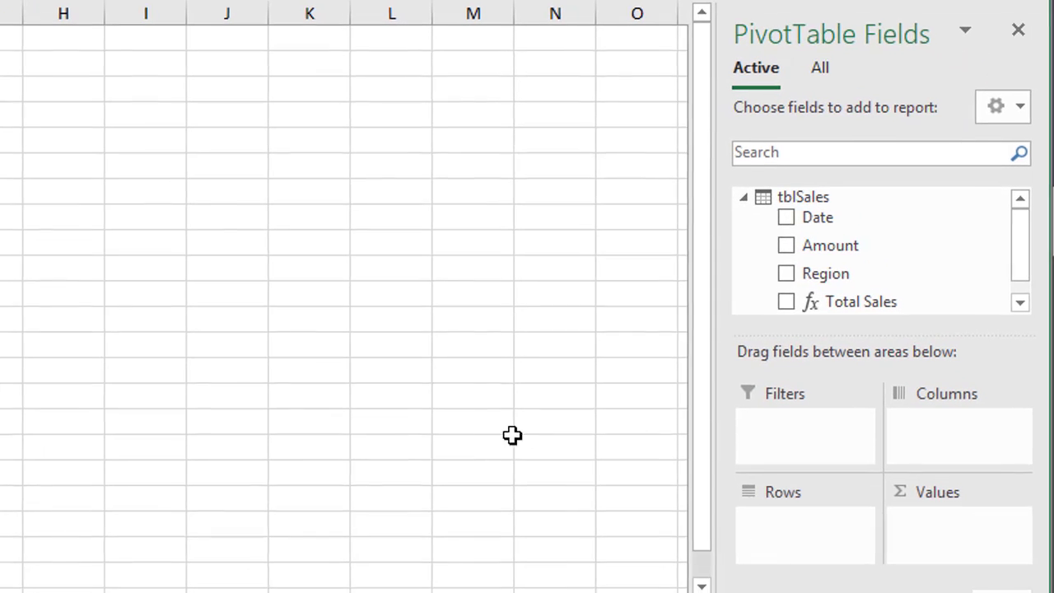
drag(837, 313, 837, 313)
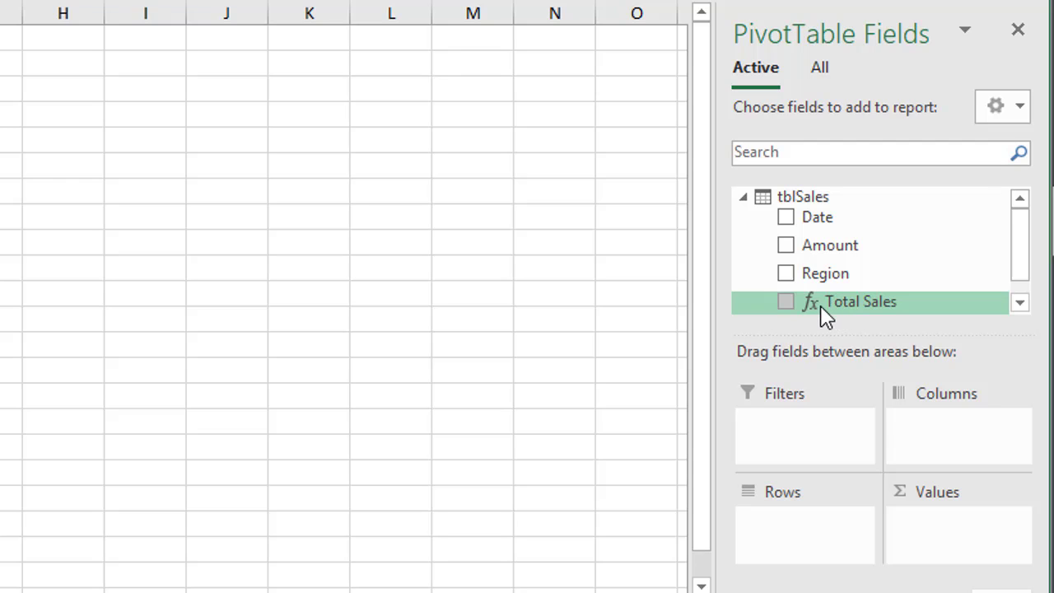
drag(820, 302, 941, 523)
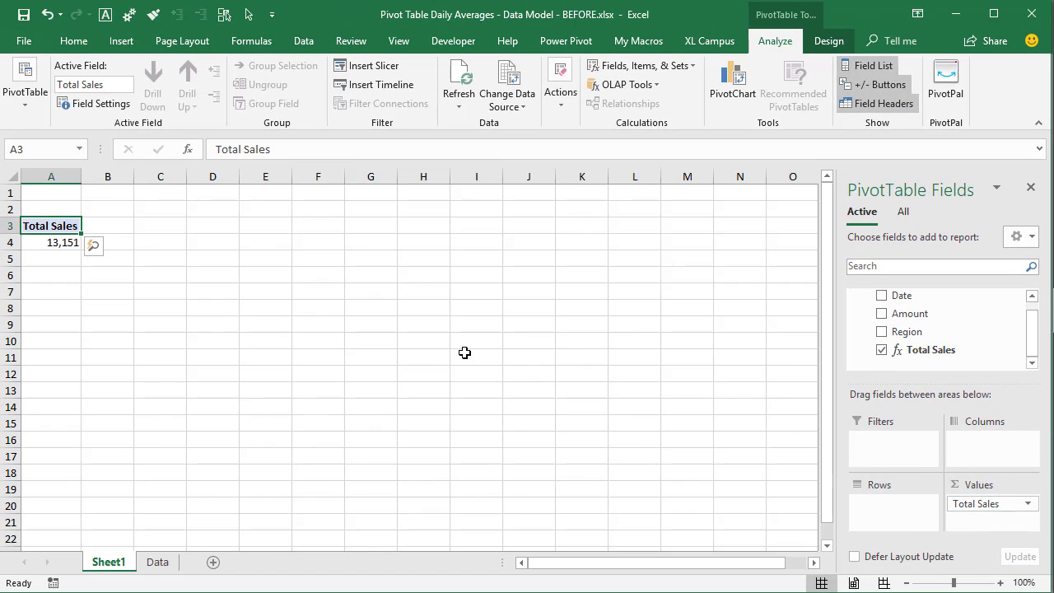
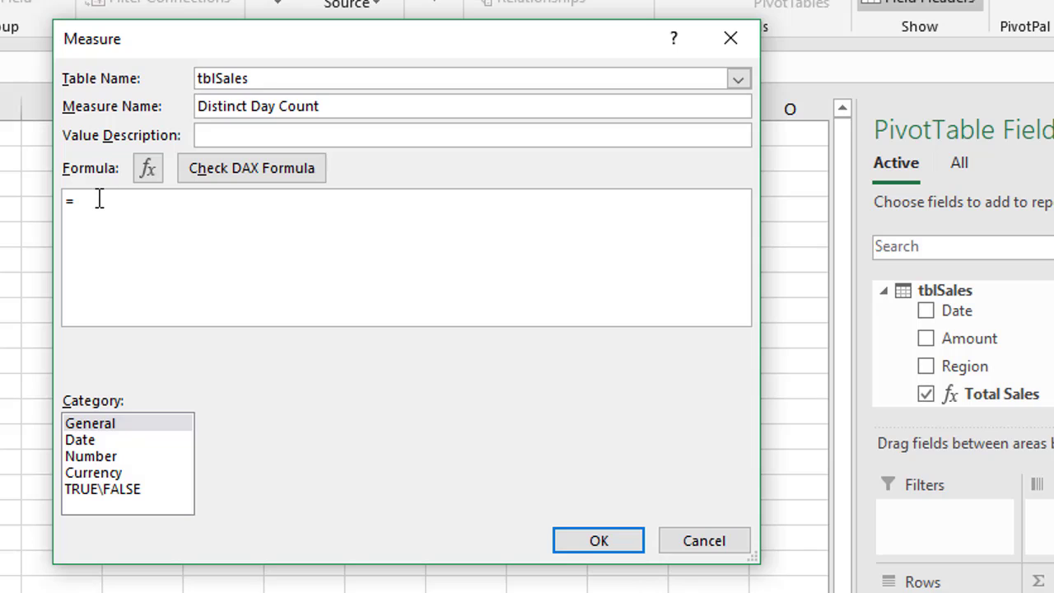
Define the Distinct Day Count measure with the formula =DISTINCTCOUNT([Date]) and save it.
click(99, 199)
text(di)
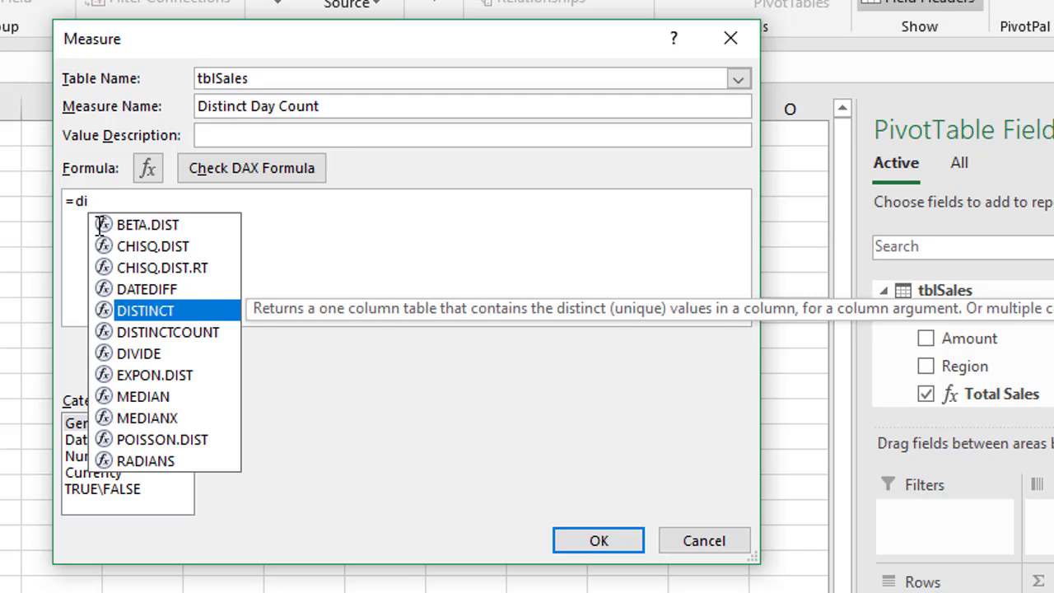
text(s)
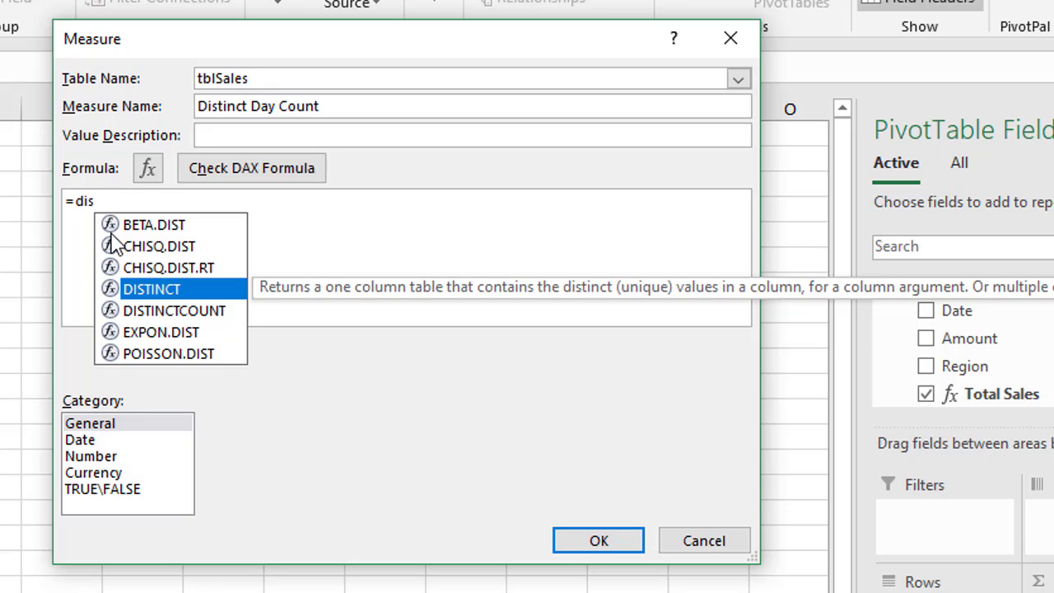
double_click(169, 317)
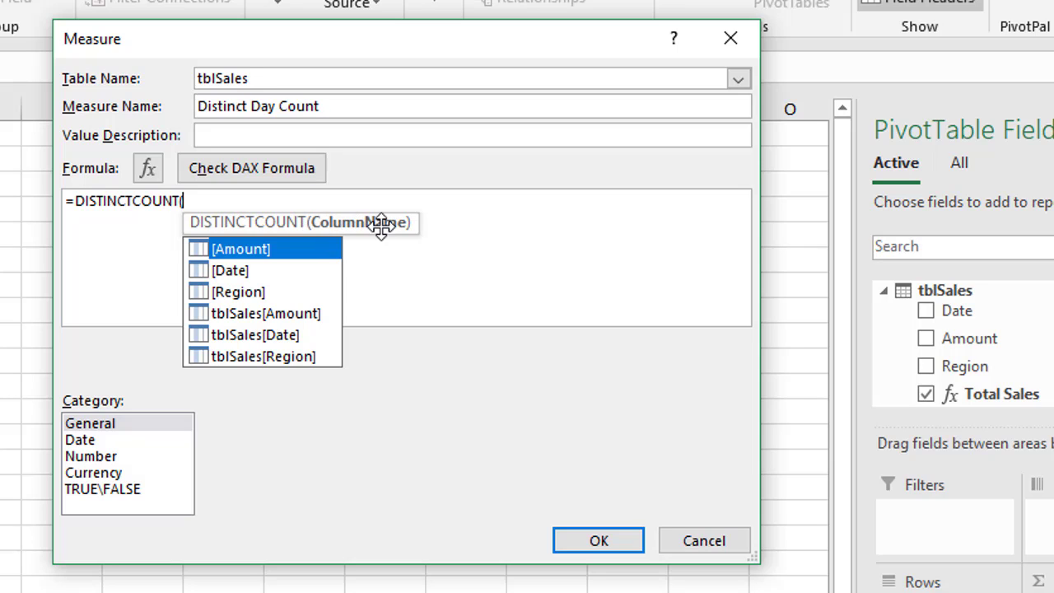
double_click(230, 271)
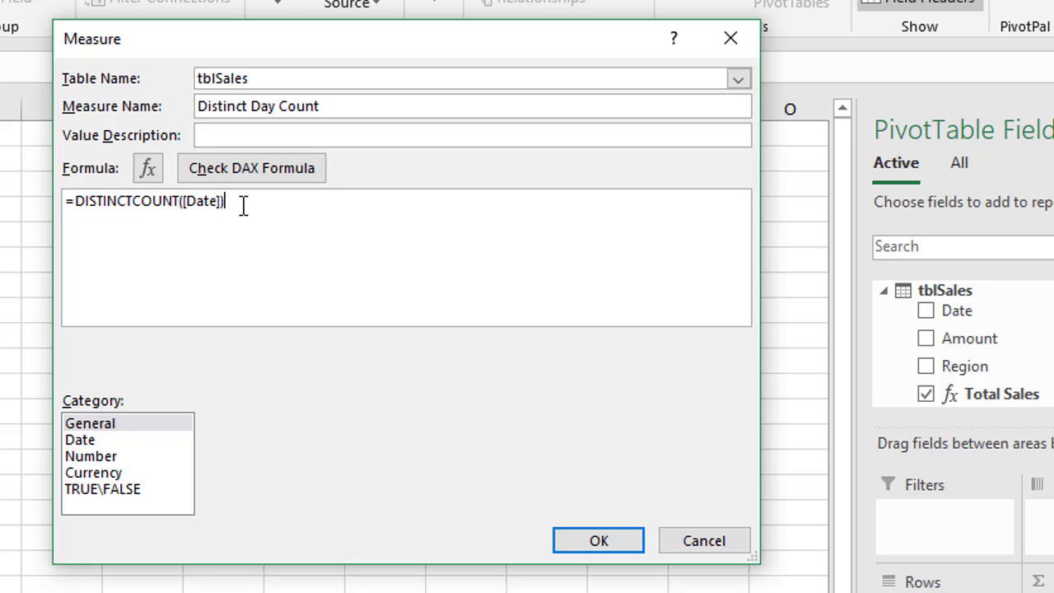
click(588, 541)
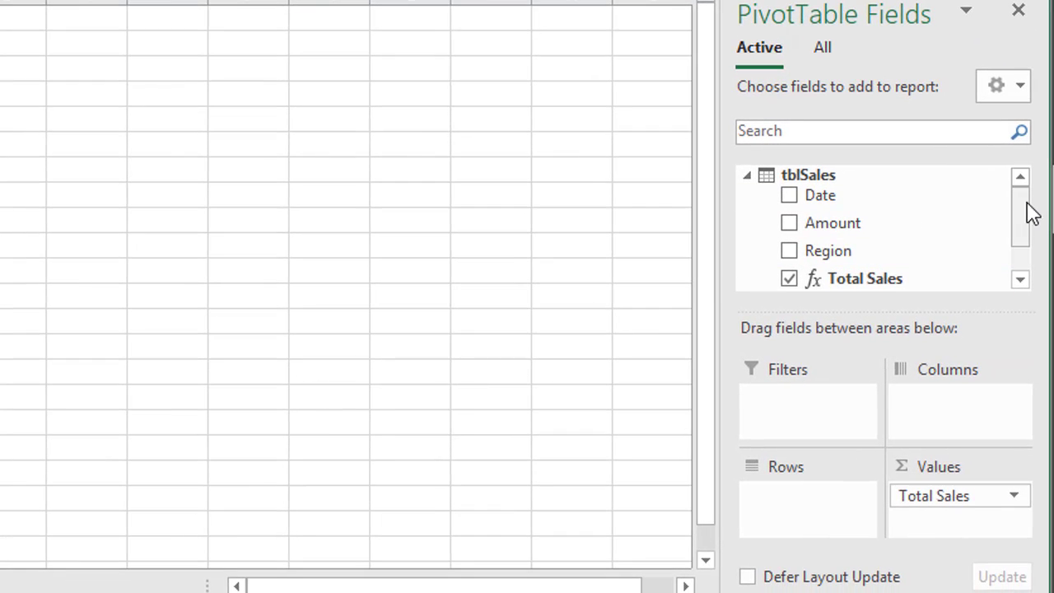
Add the Distinct Day Count measure to the PivotTable's values area below Total Sales.
drag(1027, 203, 1025, 227)
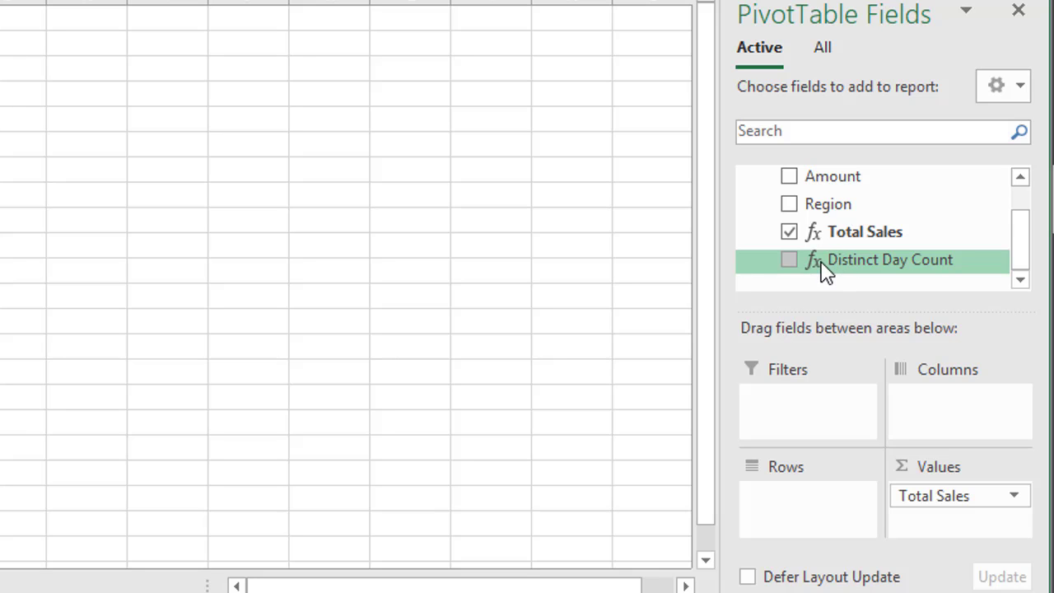
drag(829, 261, 991, 521)
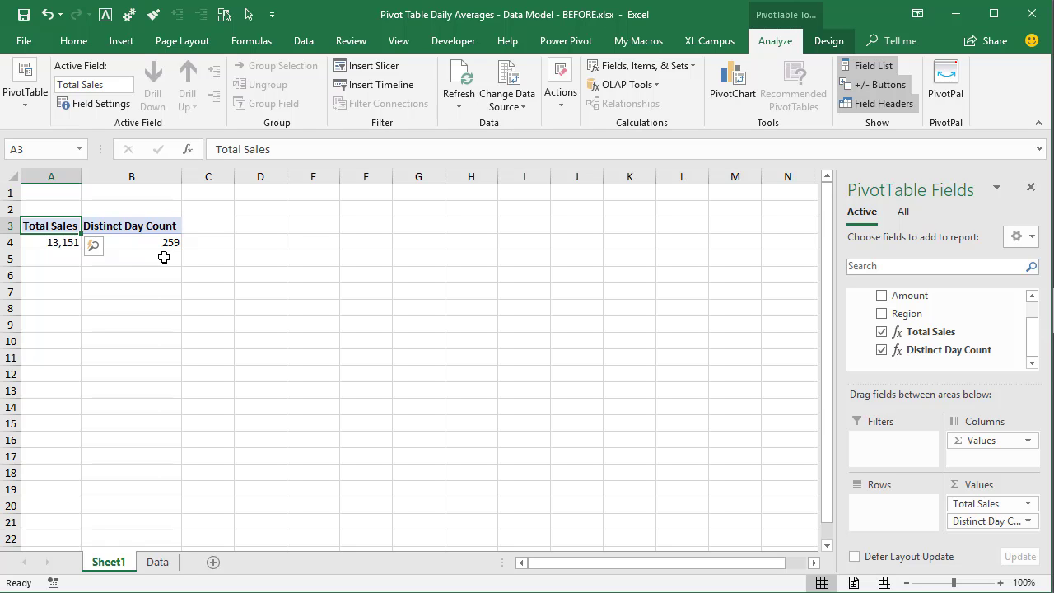
Examine the repeated 1/2/2017 entries in the Data sheet's Date column and return to Sheet1.
click(156, 562)
scroll(57, 268, up, 1)
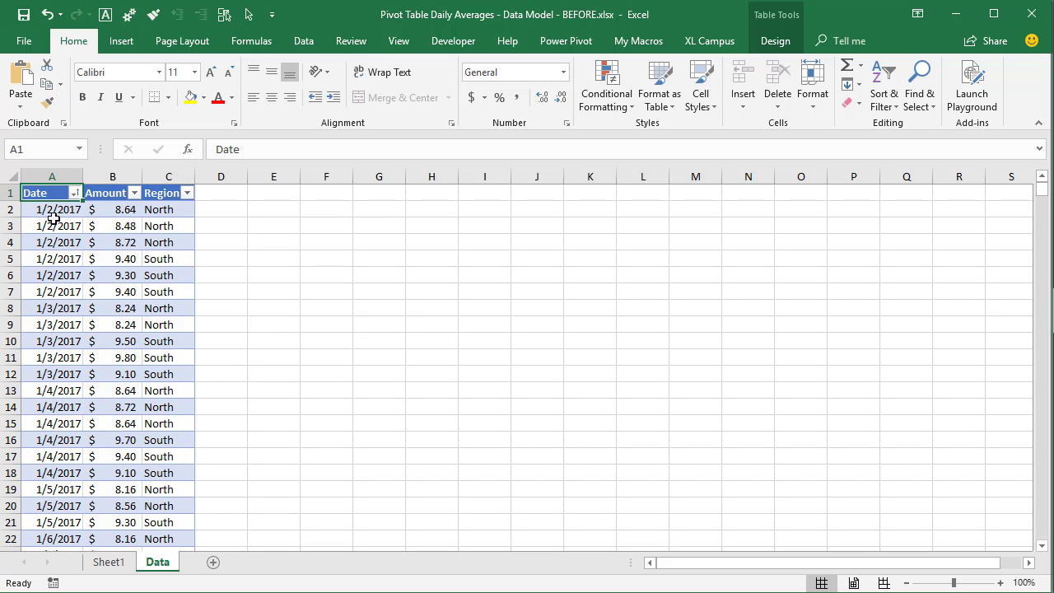
drag(38, 208, 39, 294)
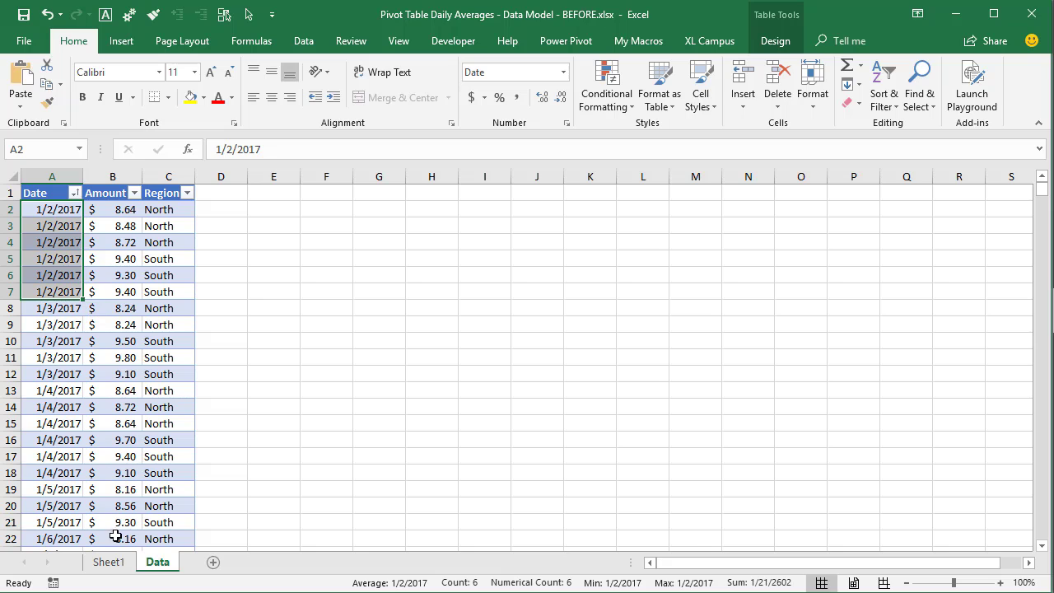
click(107, 561)
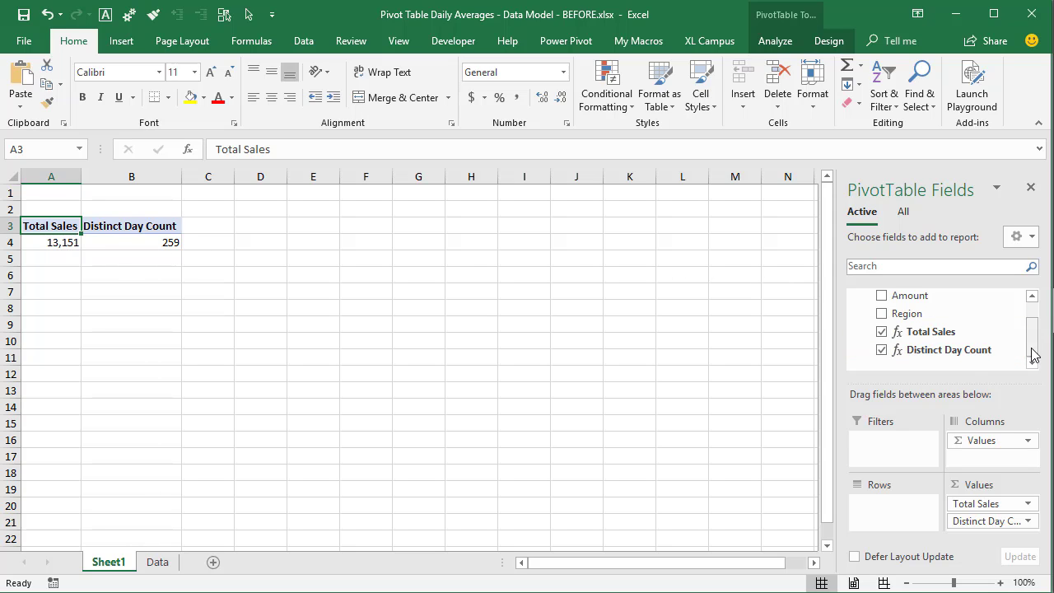
Start a new measure in the tblSales table and name it Daily Average.
scroll(1035, 330, up, 2)
right_click(868, 298)
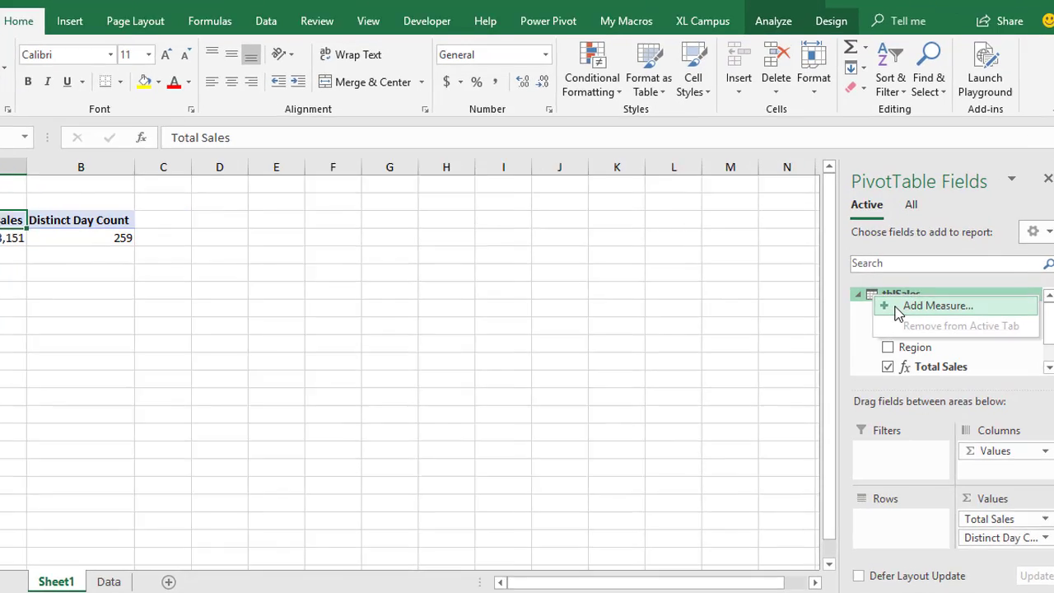
click(879, 305)
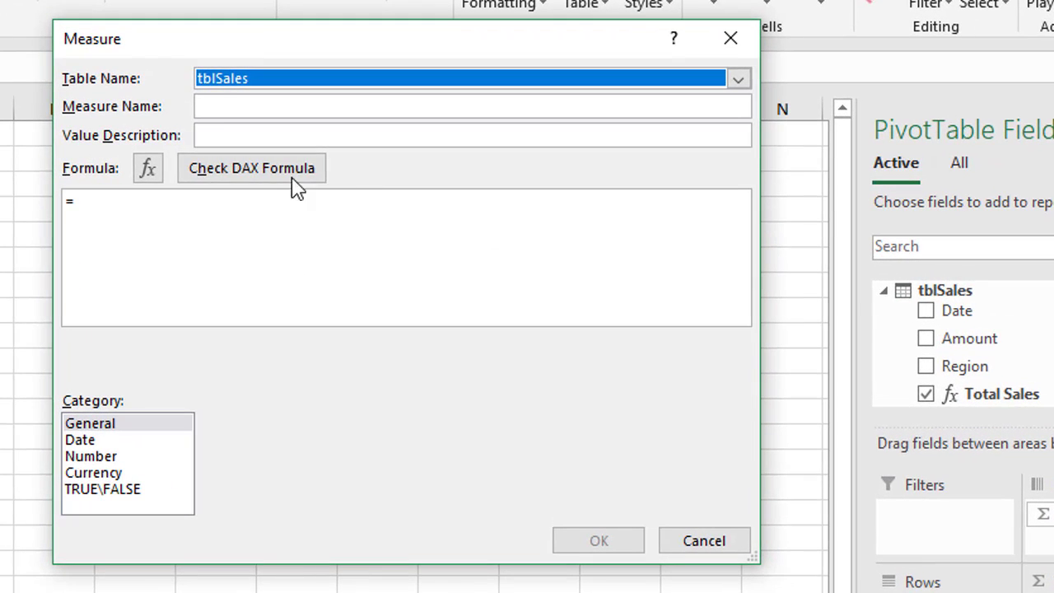
click(223, 106)
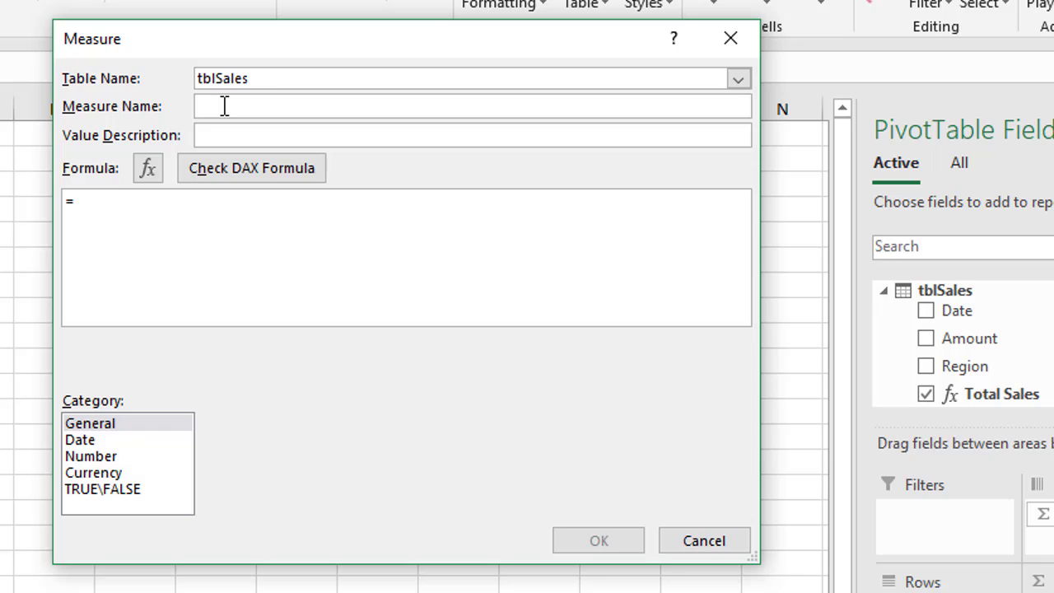
text(Daily Avera)
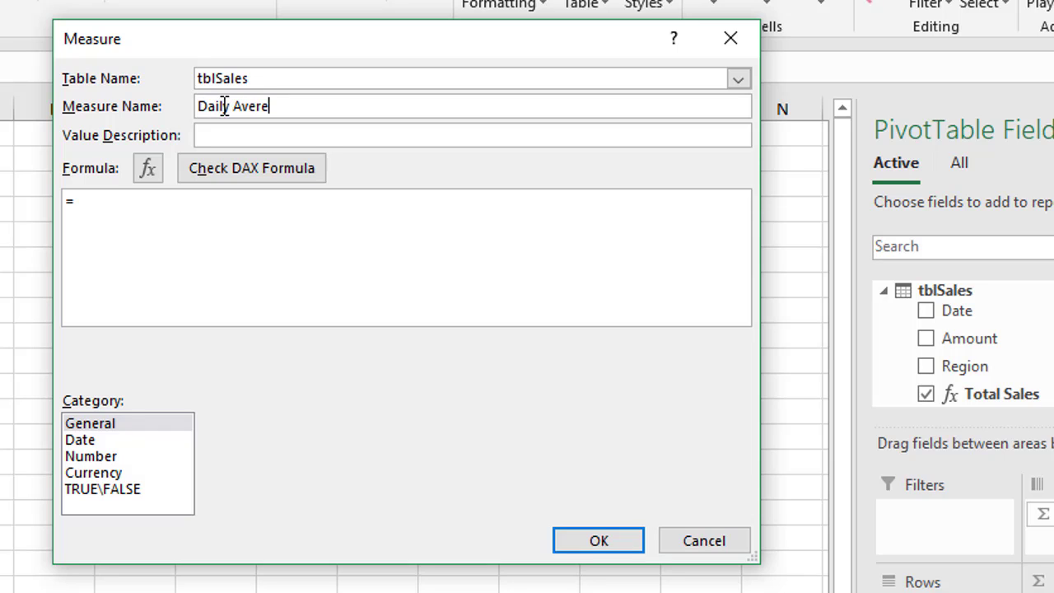
text(g)
Define the Daily Average measure as =[Total Sales]/[Distinct Day Count] and add it to the PivotTable's values.
click(96, 202)
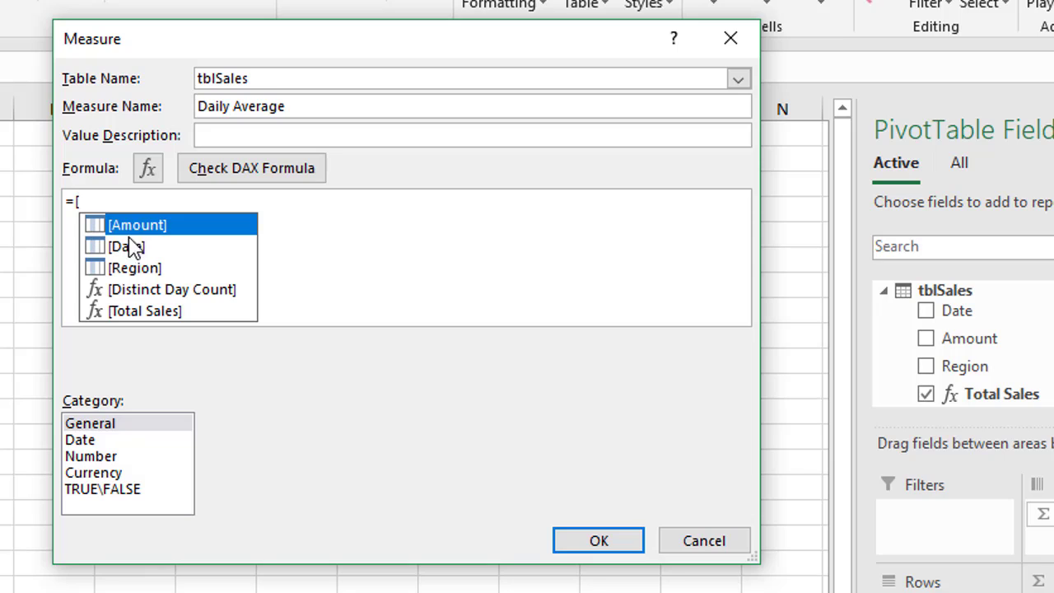
double_click(129, 312)
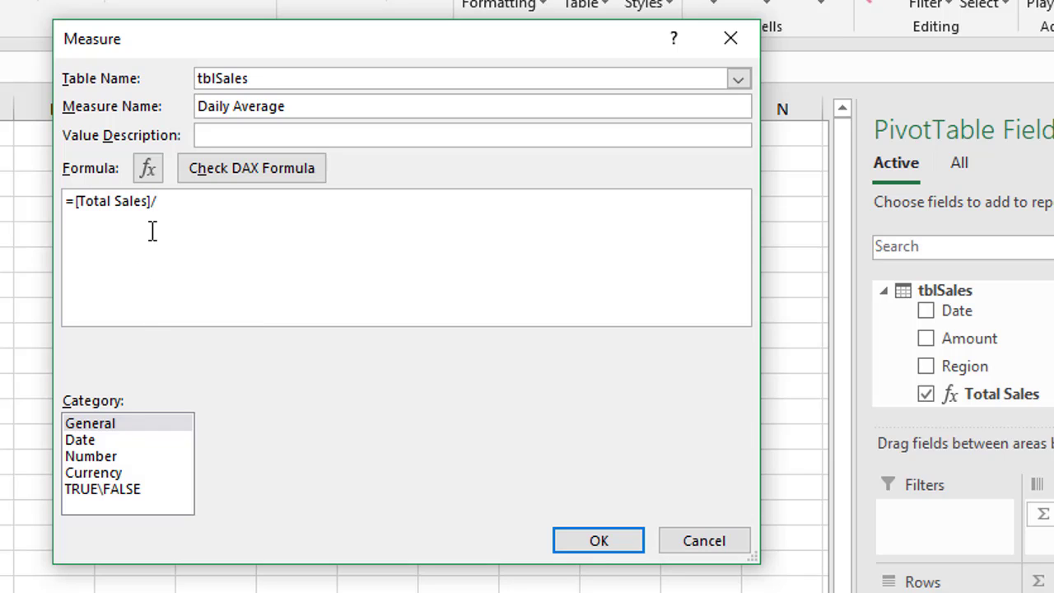
text(/[)
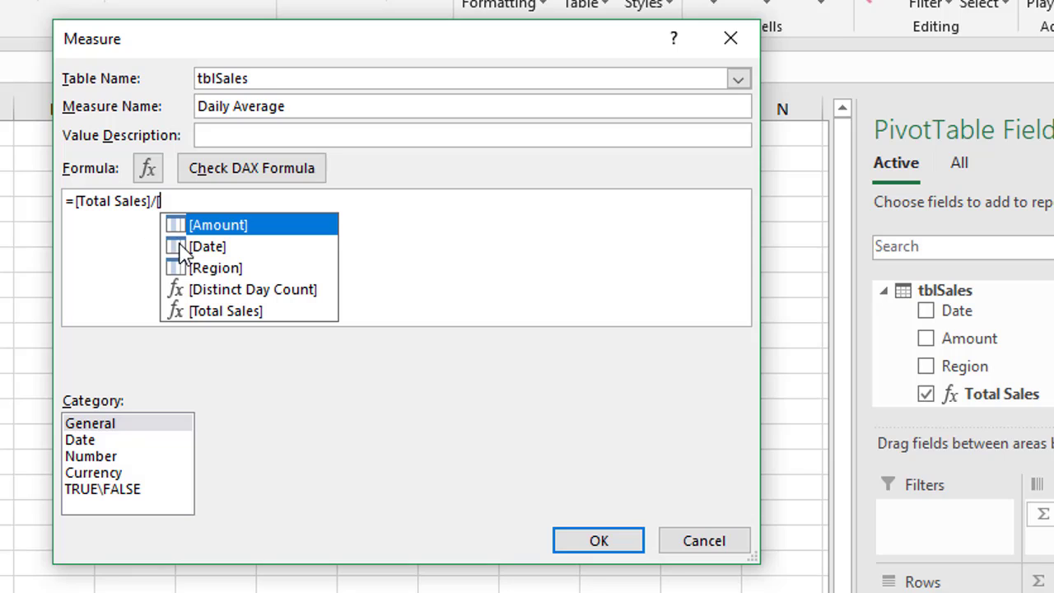
double_click(237, 290)
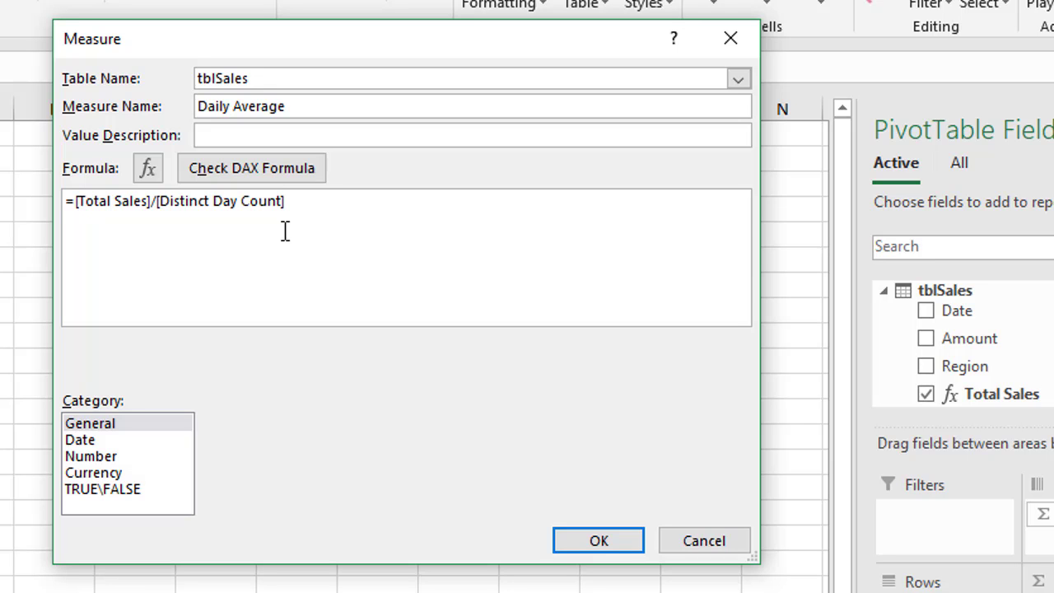
click(598, 541)
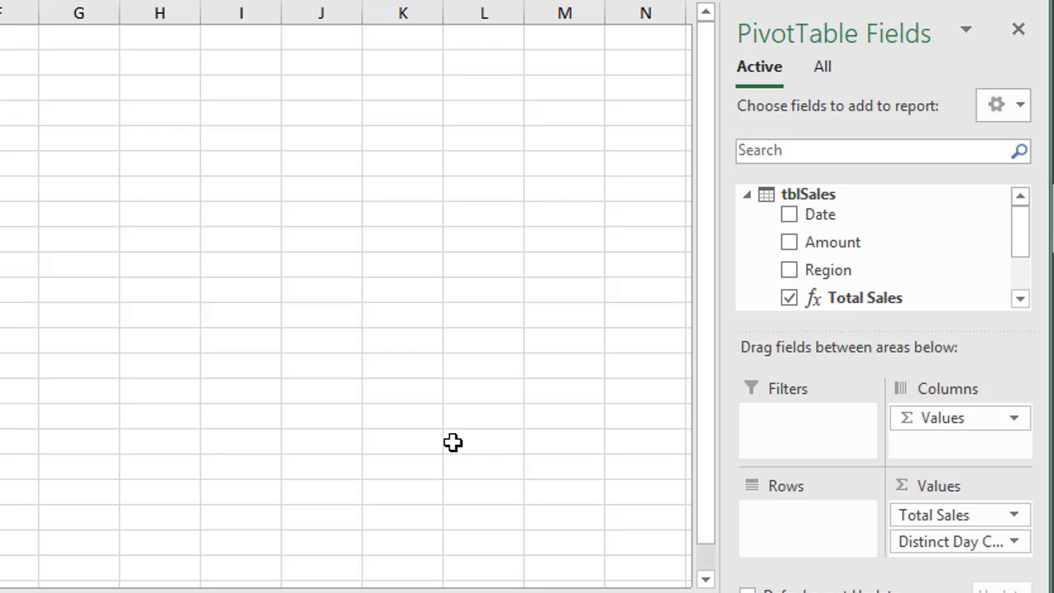
drag(1023, 238, 1019, 277)
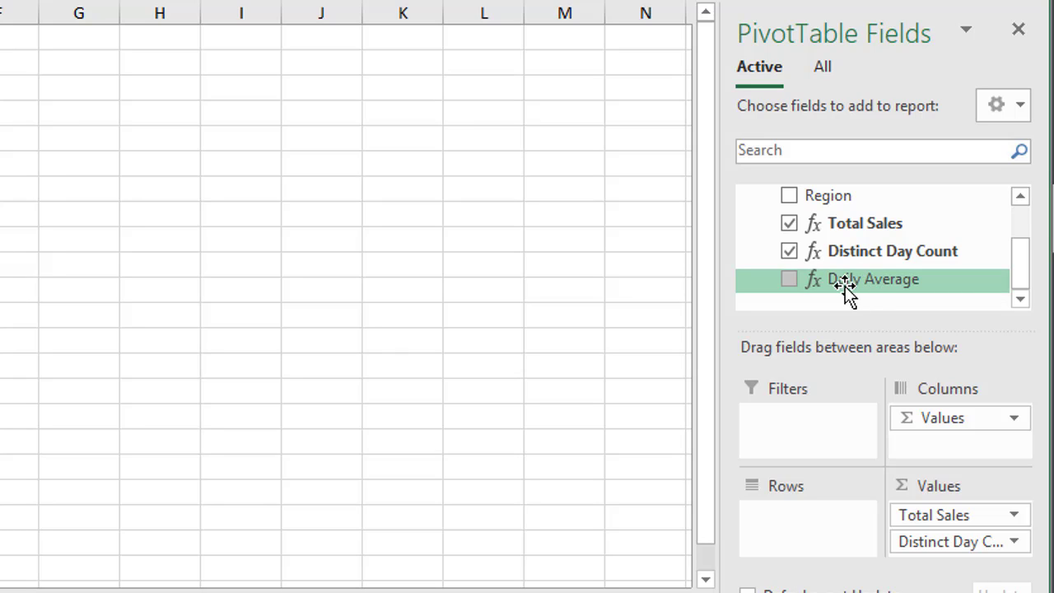
click(788, 279)
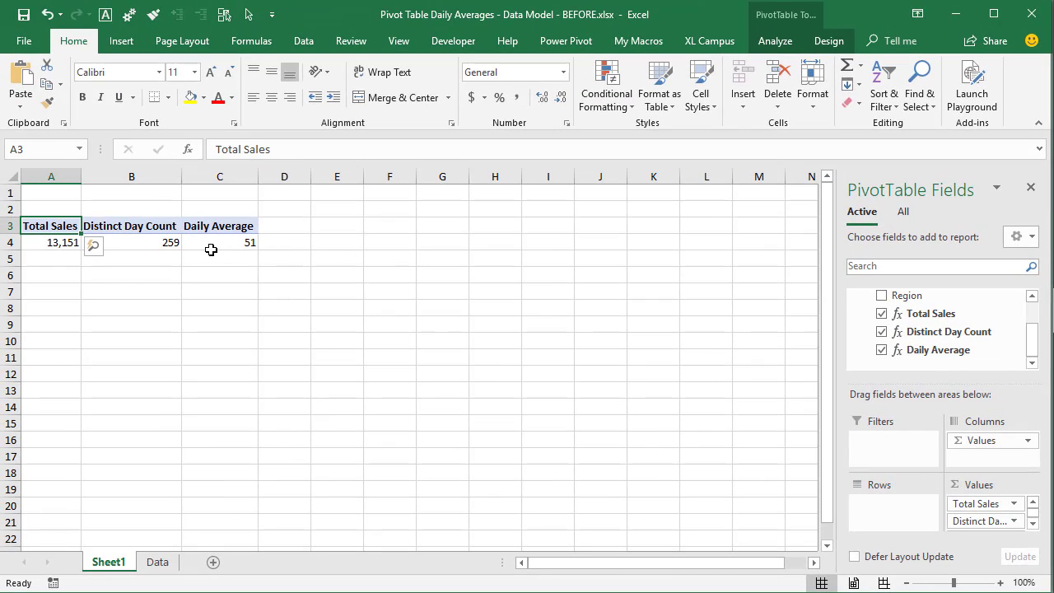
mouse_move(228, 247)
Place Date in the PivotTable's rows area and group it by months, quarters and years.
drag(1034, 347, 1029, 306)
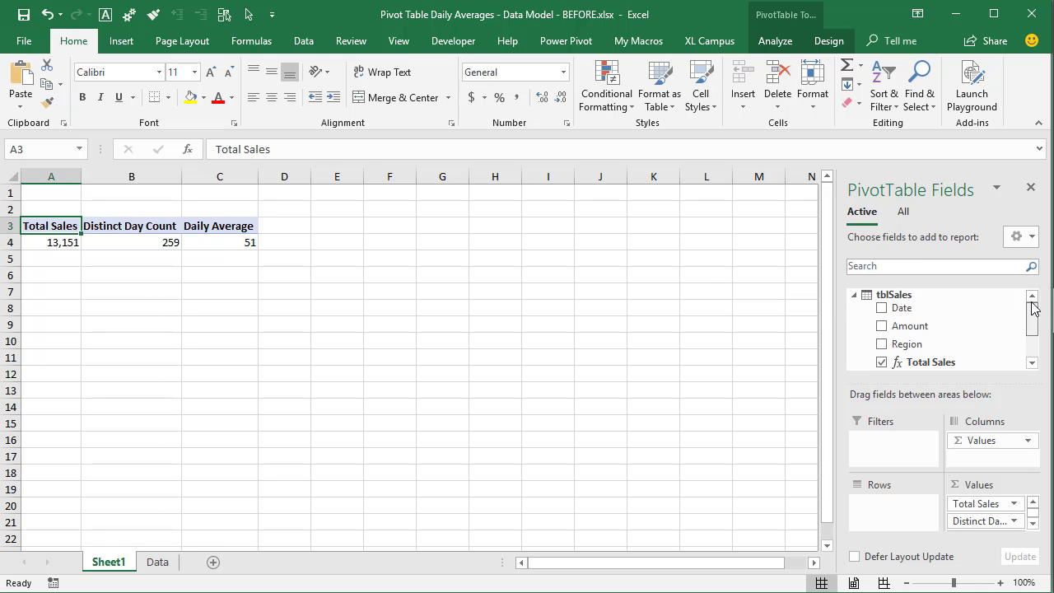
drag(906, 307, 887, 526)
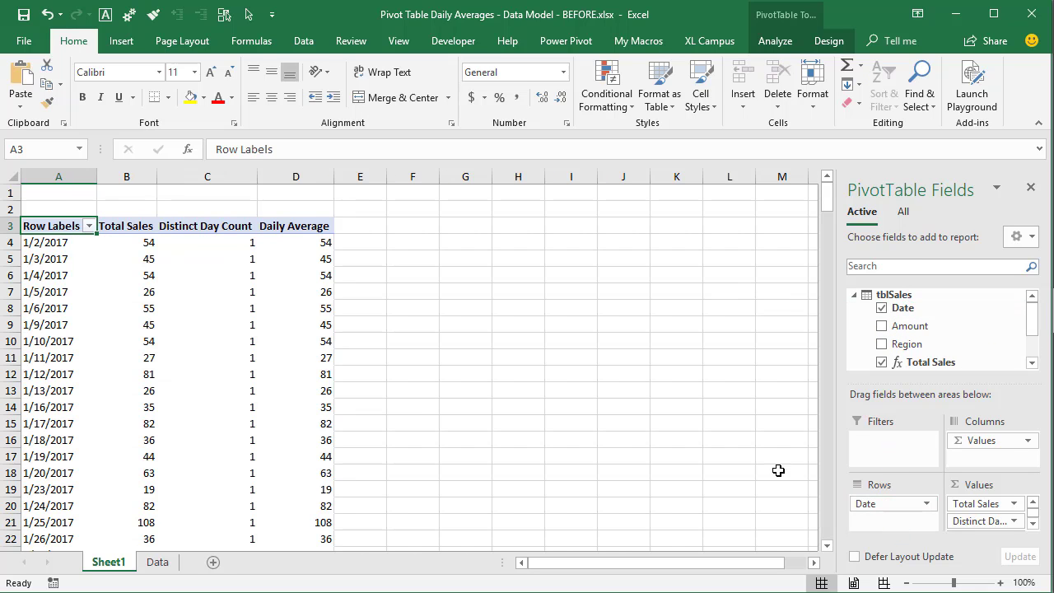
click(74, 242)
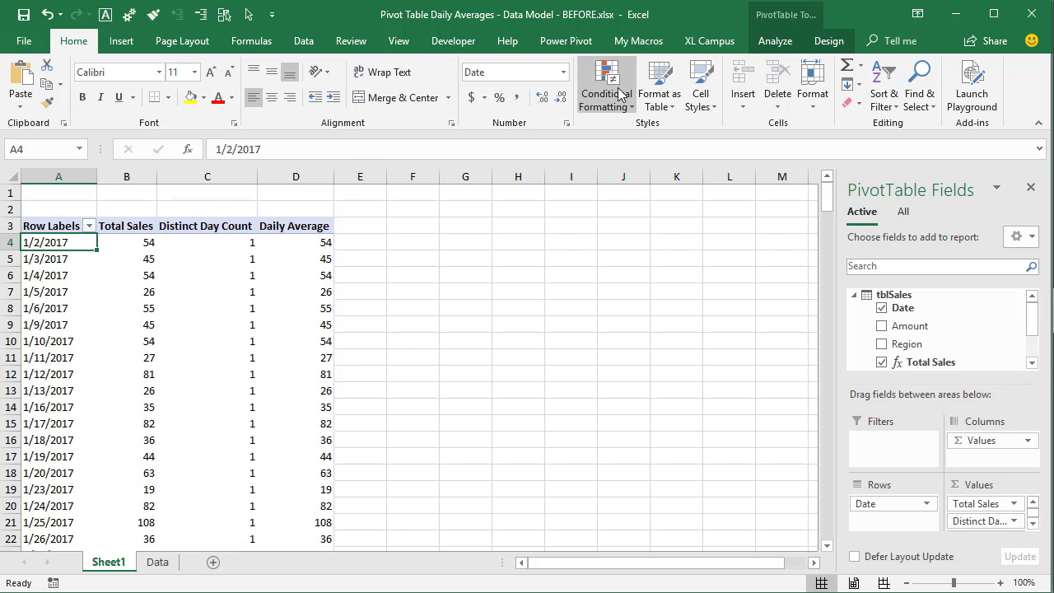
click(765, 45)
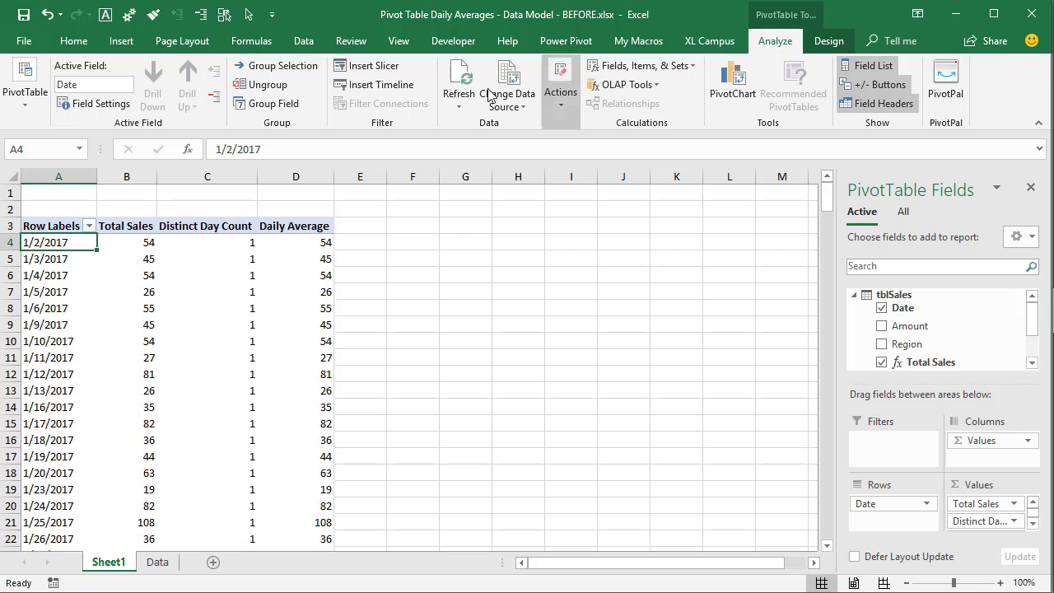
click(268, 107)
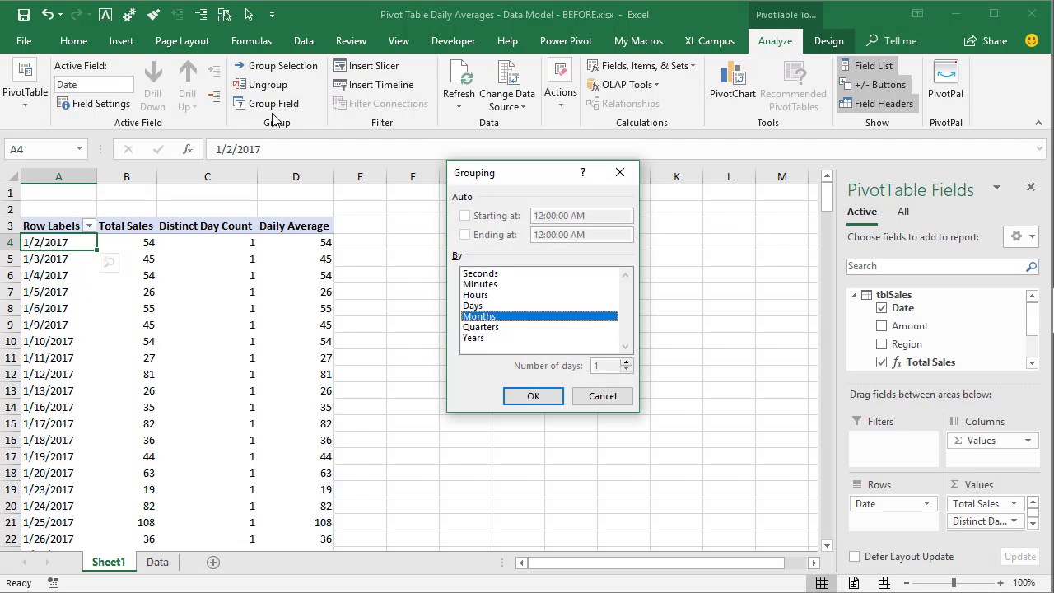
click(483, 327)
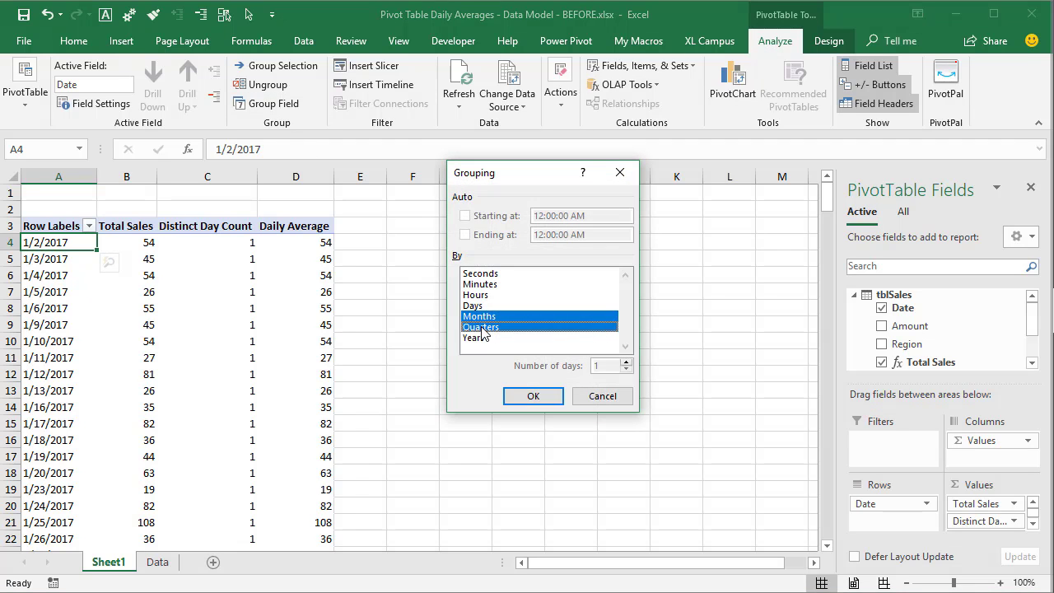
click(475, 337)
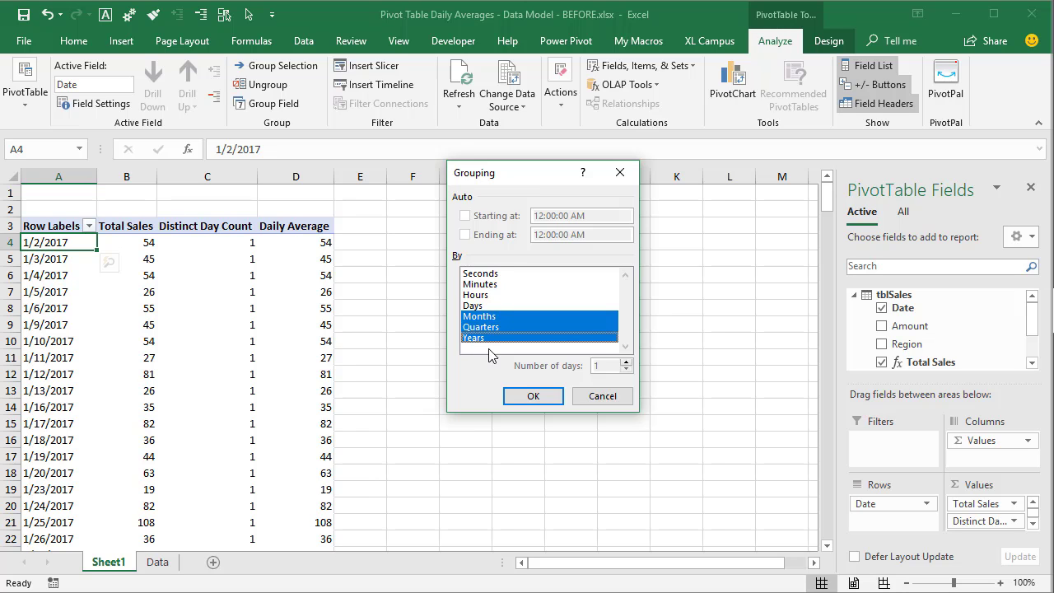
click(525, 397)
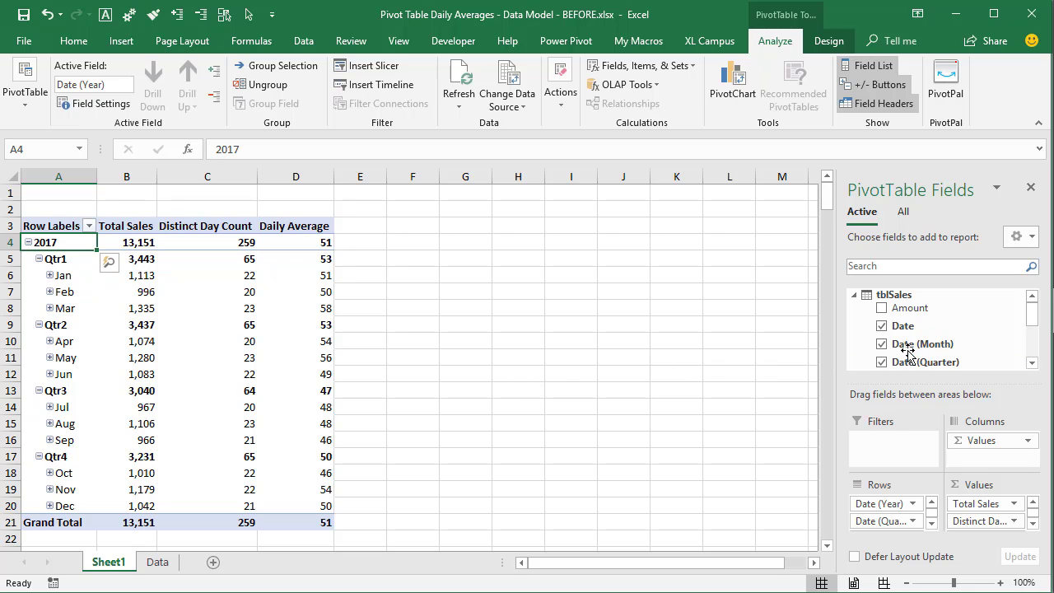
click(1033, 366)
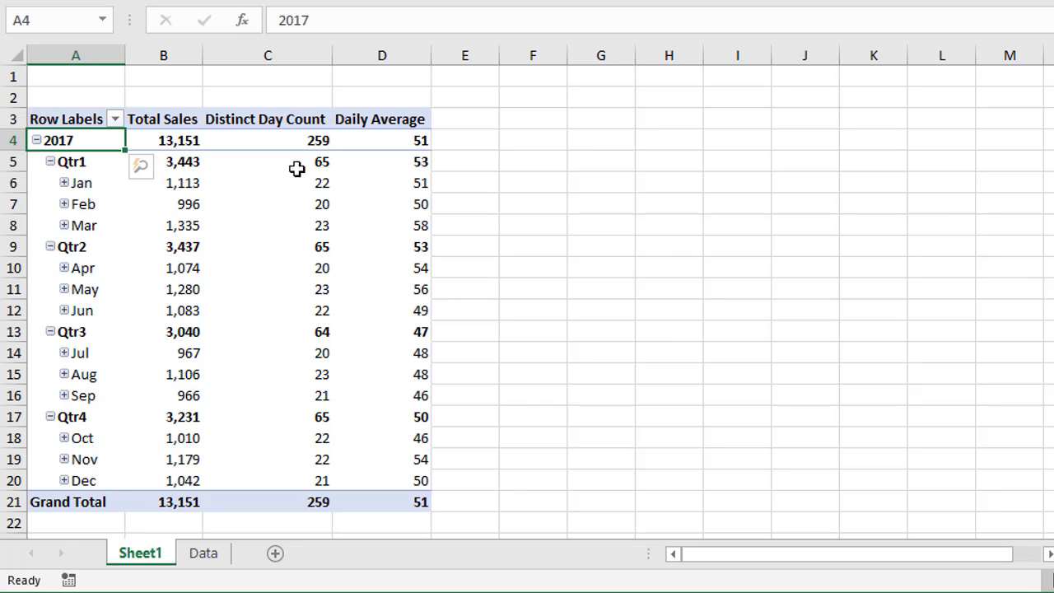
Format the Daily Average values as Currency with the $ symbol and 2 decimal places.
mouse_move(299, 163)
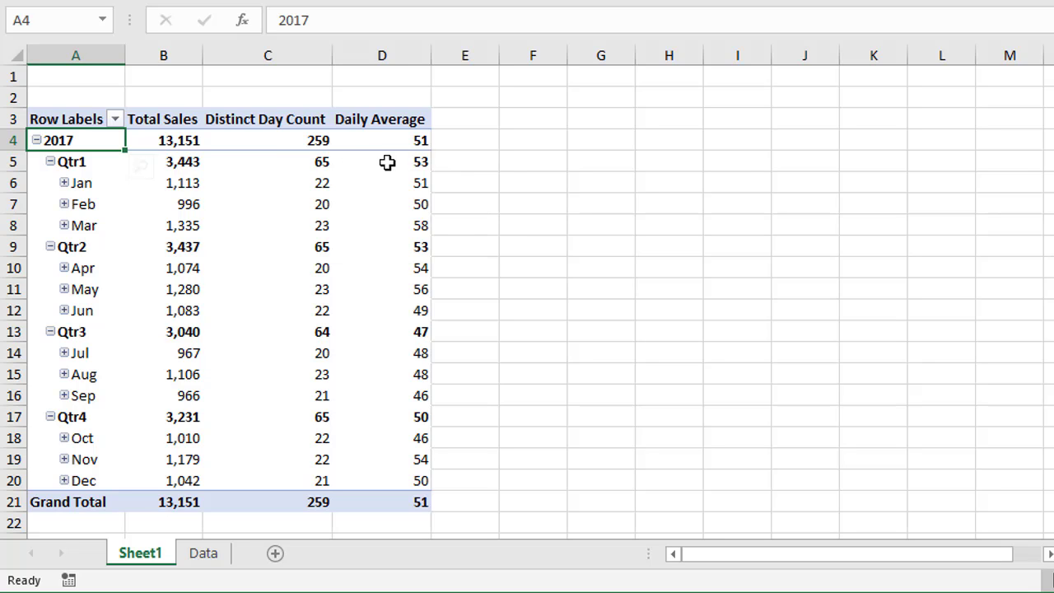
mouse_move(409, 164)
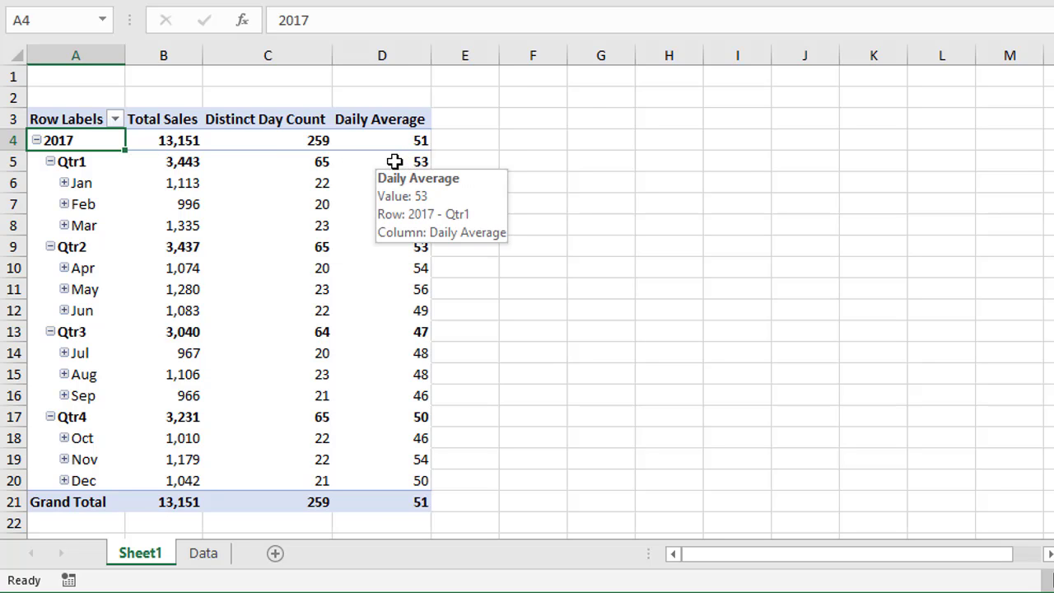
right_click(393, 161)
click(437, 226)
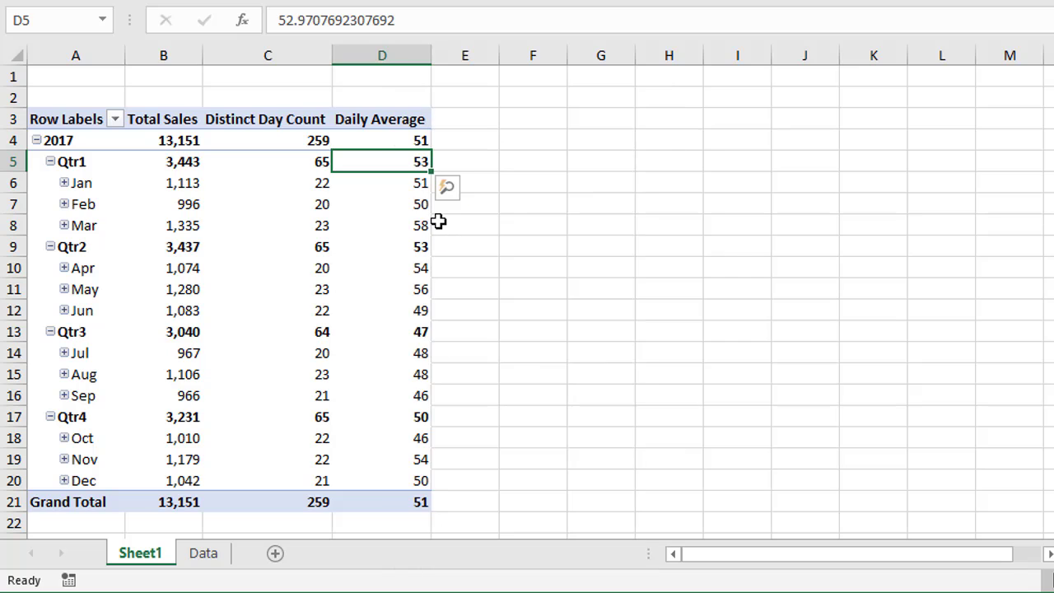
click(232, 90)
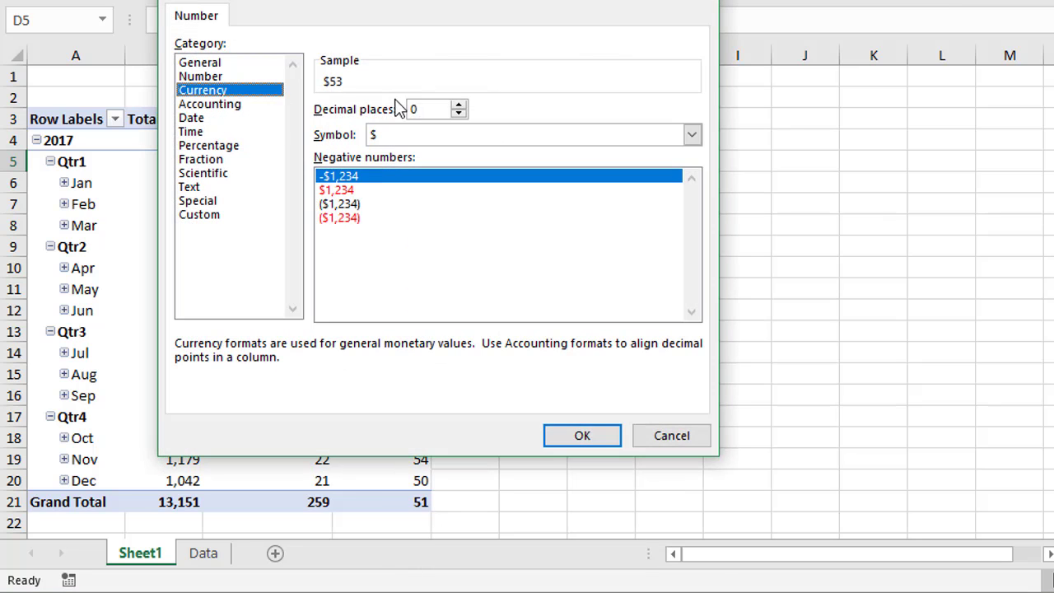
click(458, 105)
click(459, 107)
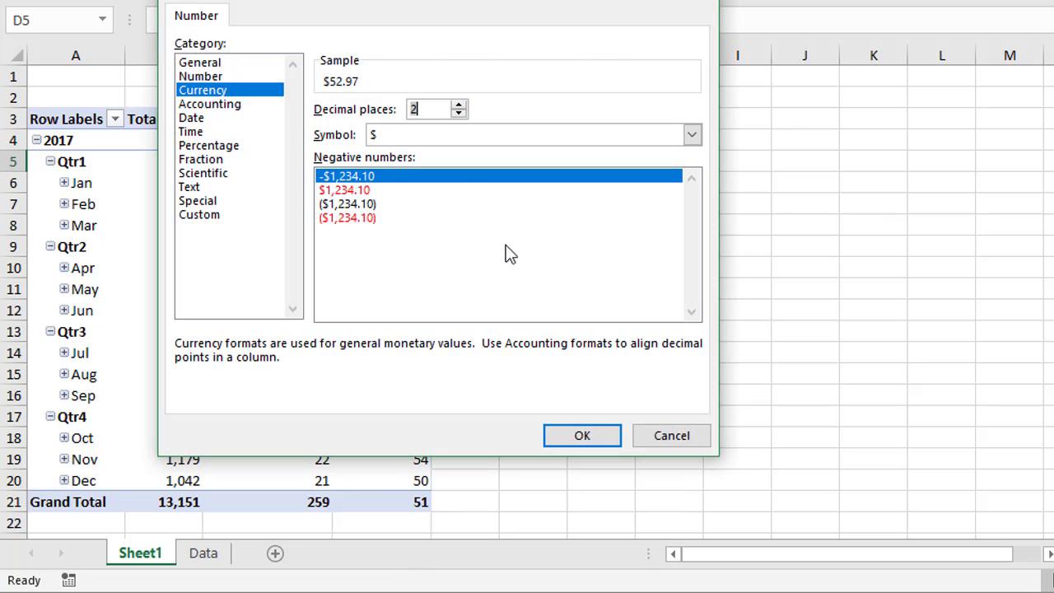
click(589, 436)
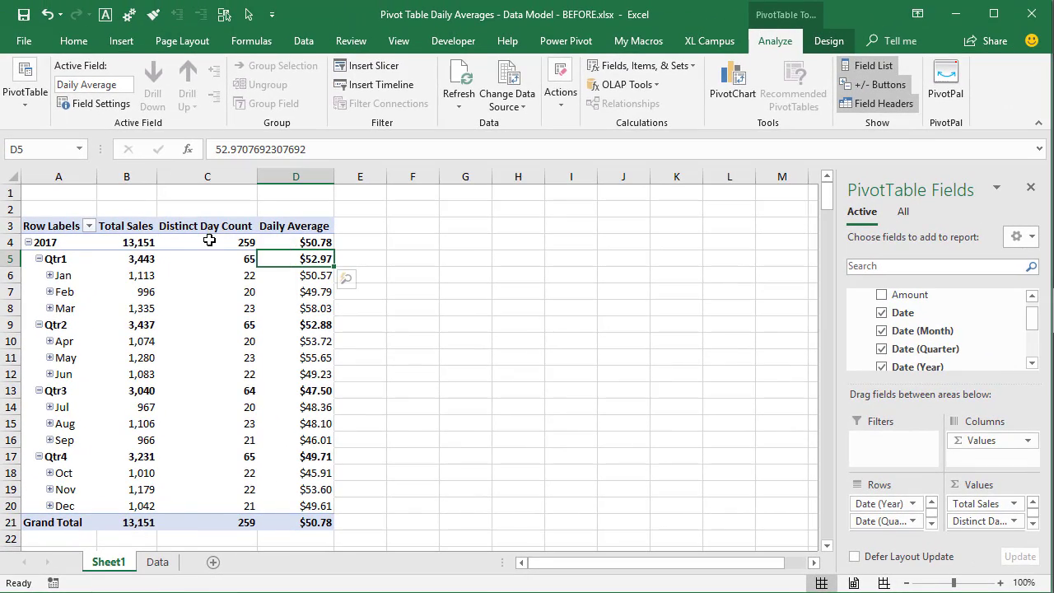
Remove Total Sales and Distinct Day Count from the PivotTable's values area, keeping only Daily Average.
mouse_move(210, 242)
drag(975, 503, 782, 471)
drag(957, 503, 749, 470)
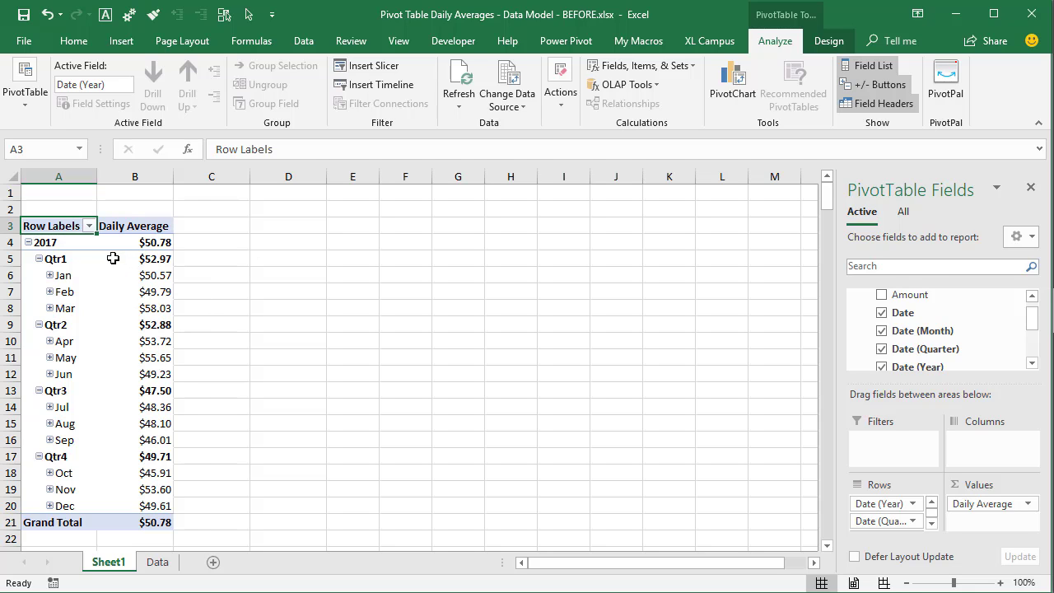
mouse_move(121, 258)
Add the Region field to the PivotTable's columns area to split the daily averages by region.
drag(1034, 327, 1031, 346)
drag(906, 318, 997, 444)
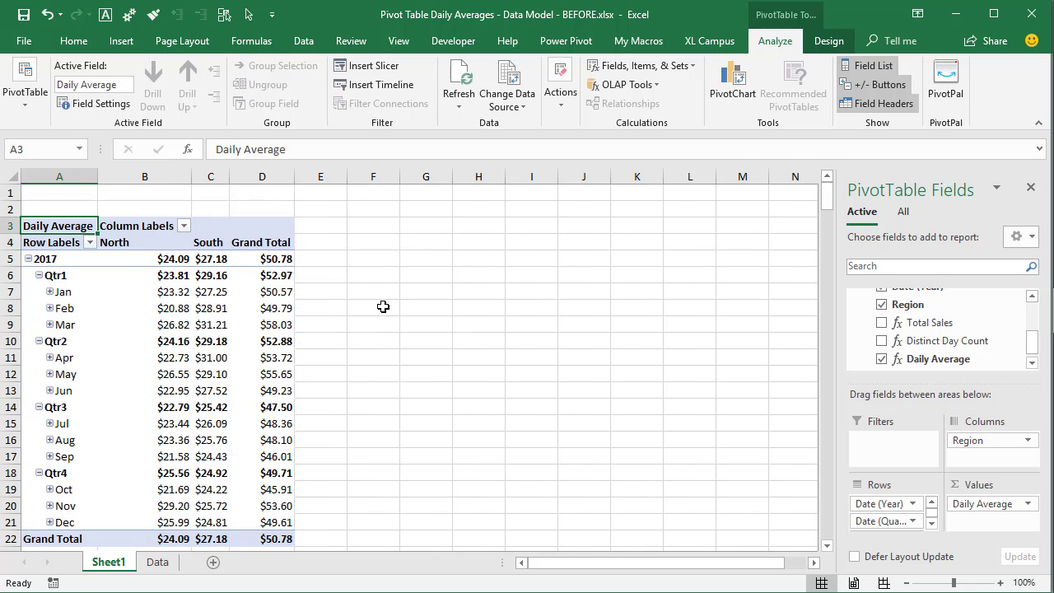
mouse_move(165, 257)
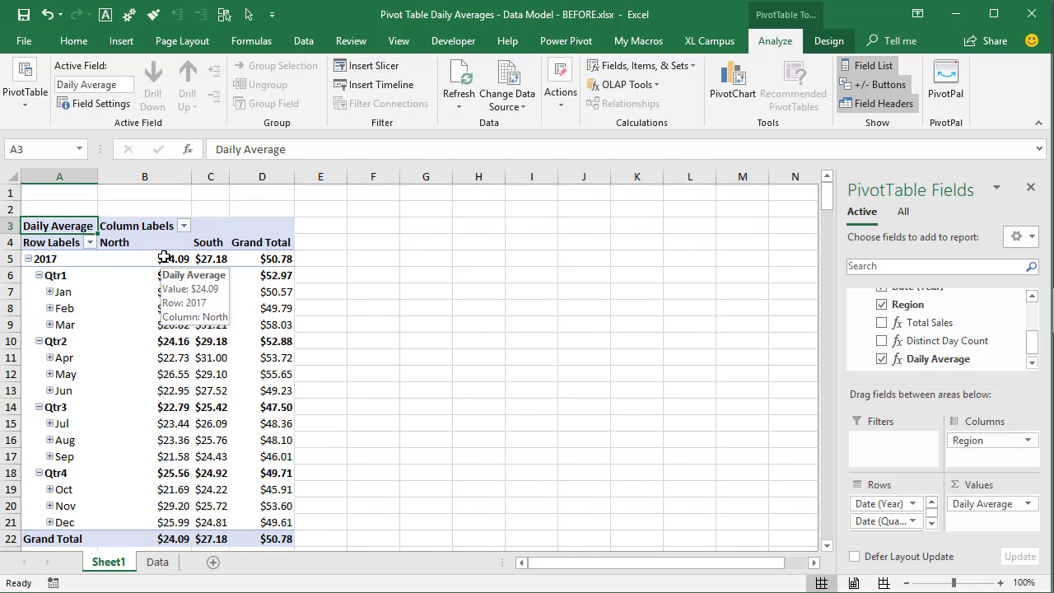
mouse_move(142, 277)
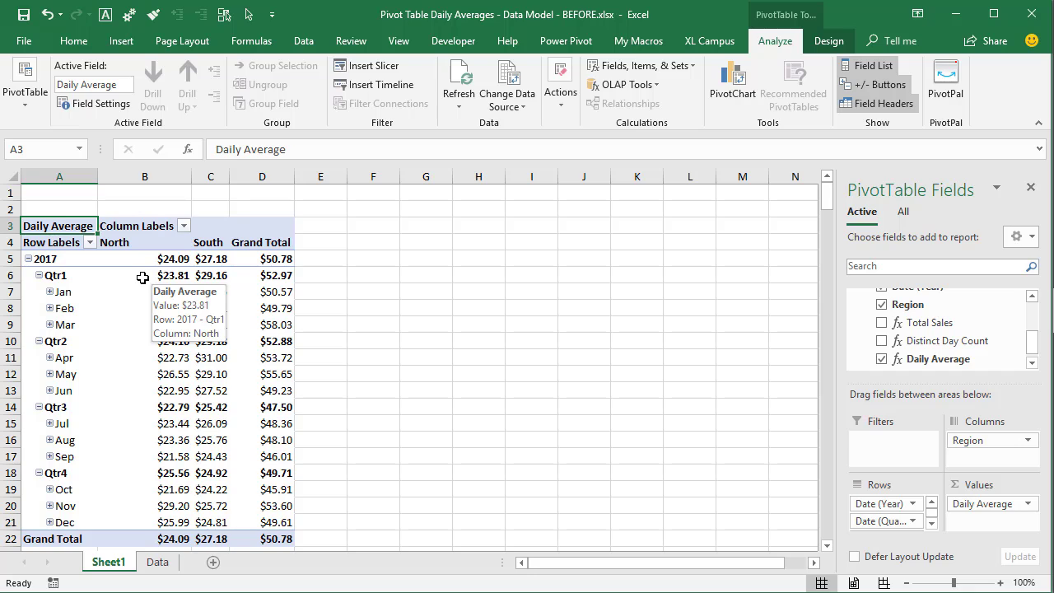